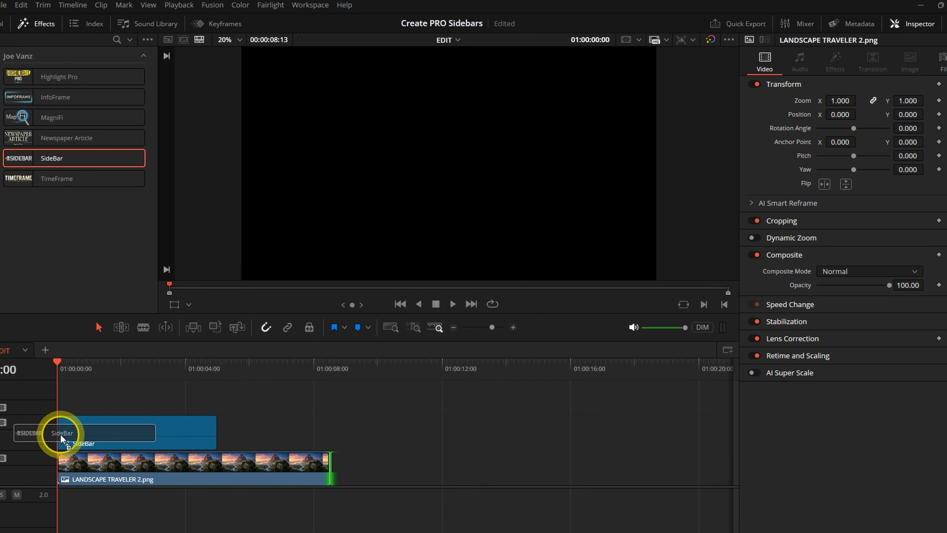
Extend the SideBar clip above the LANDSCAPE TRAVELER 2.png clip toward that clip's end
drag(215, 433, 283, 434)
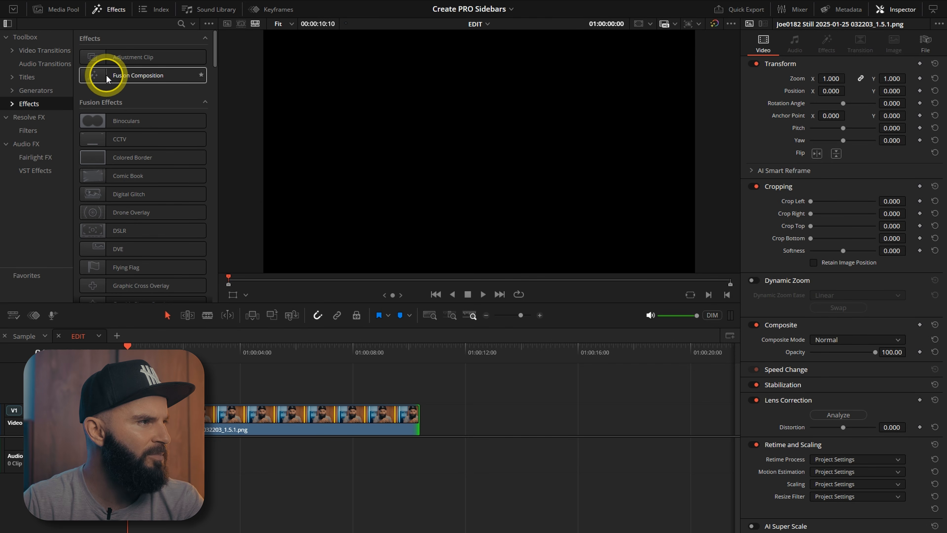
Place a Fusion Composition on the track above the still image clip and open it in the Fusion page
drag(106, 78, 280, 402)
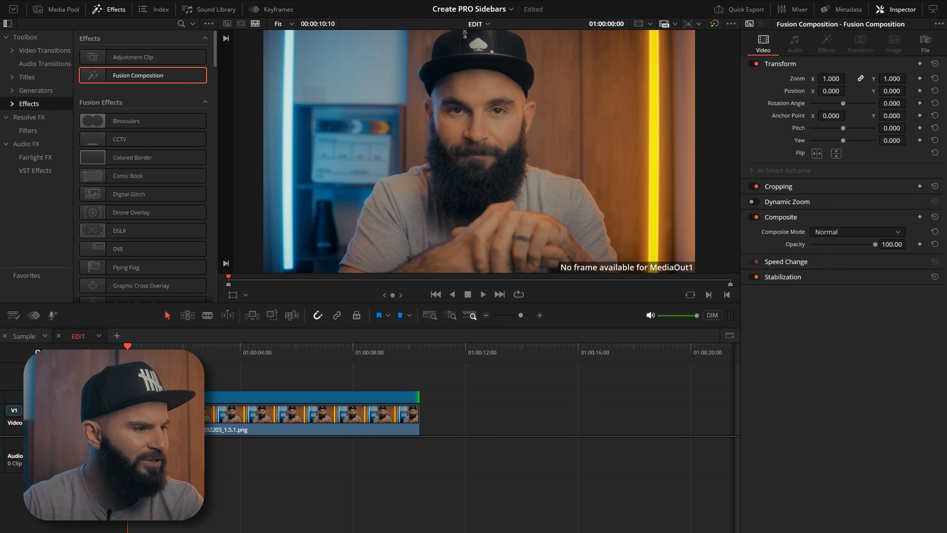
drag(163, 346, 246, 361)
right_click(311, 401)
click(338, 339)
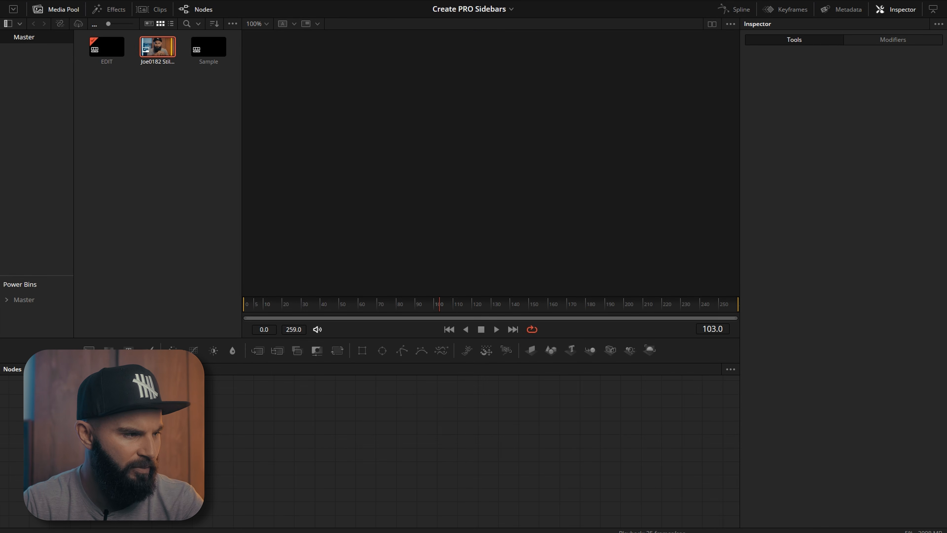
Add a Merge node connected to MediaOut1 and rename it Background
drag(257, 254, 692, 361)
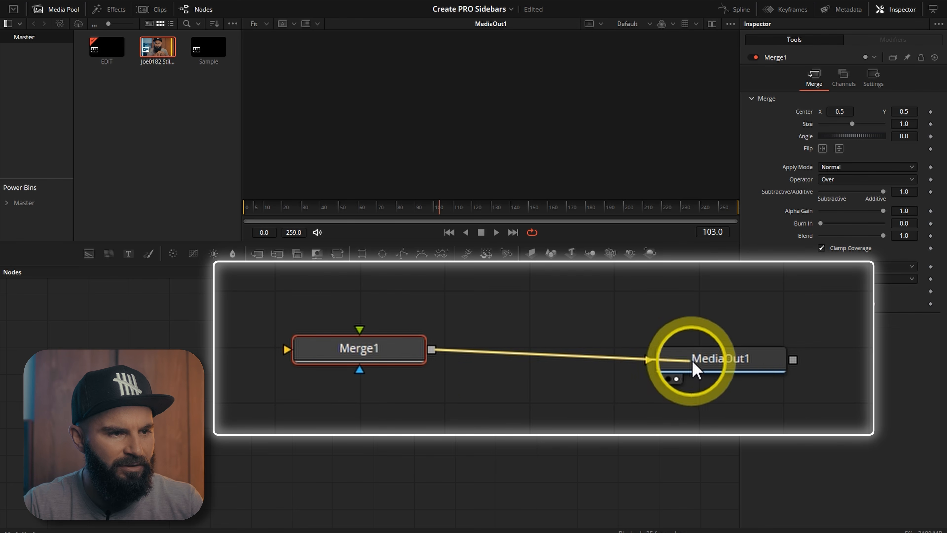
drag(391, 350, 399, 356)
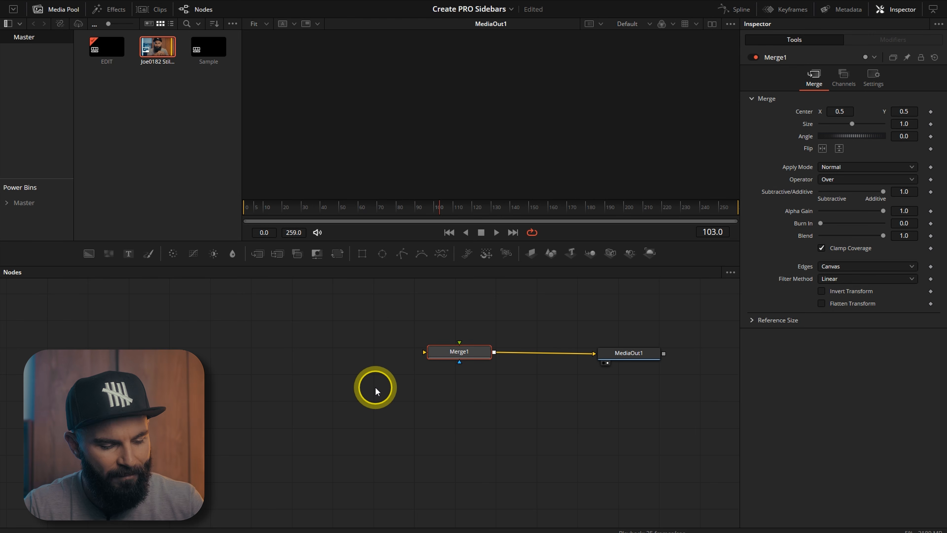
key(F2)
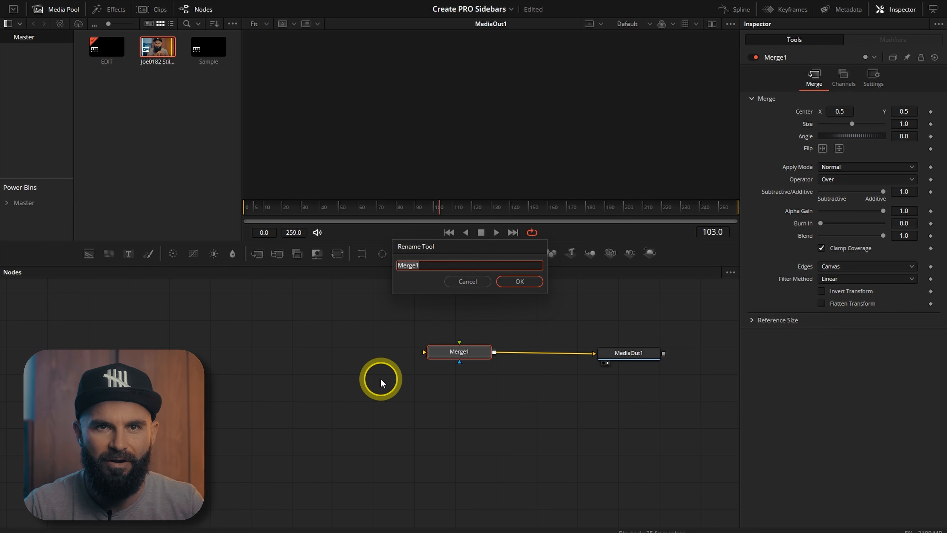
key(Escape)
right_click(453, 353)
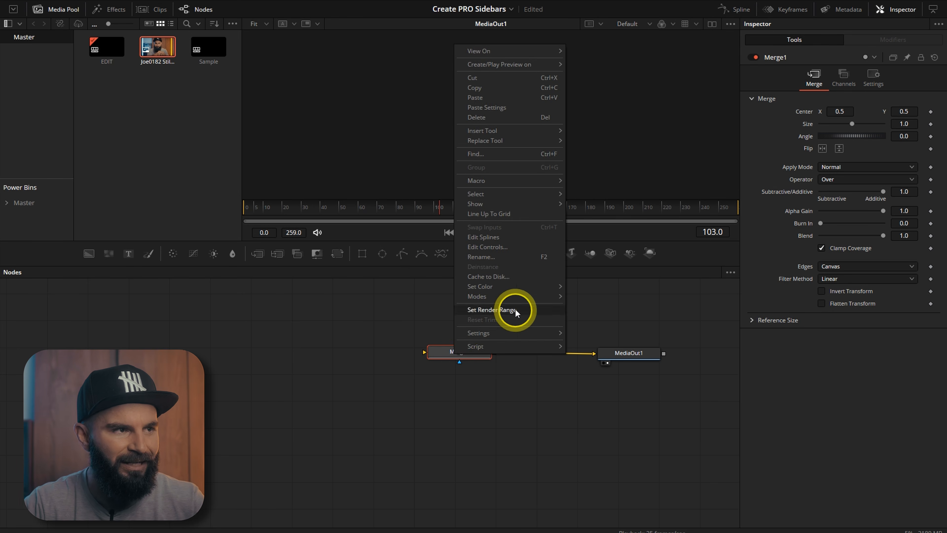
click(481, 256)
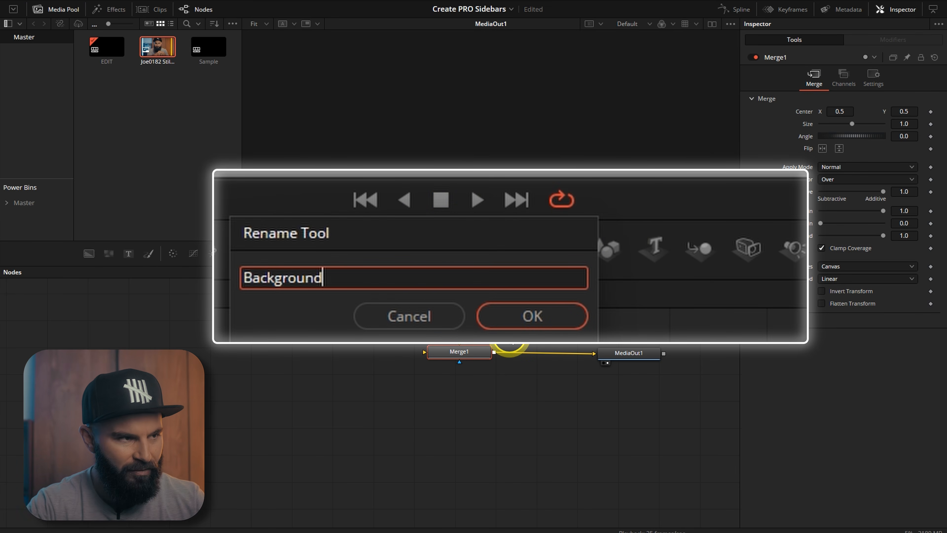
key(Return)
Feed the Background merge from a second Merge named Sidebar, whose background input is a new Background node with alpha 0
drag(468, 306, 463, 353)
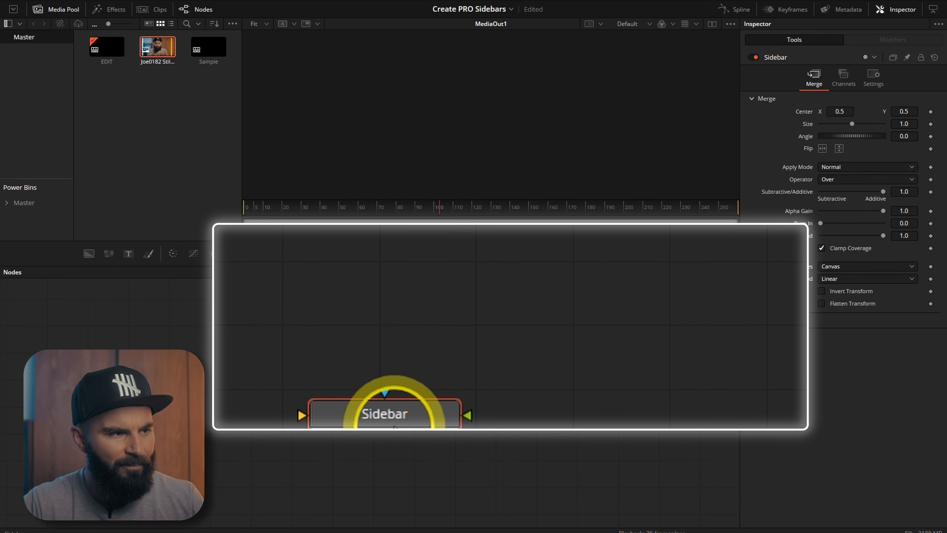
drag(90, 256, 469, 368)
drag(429, 309, 408, 309)
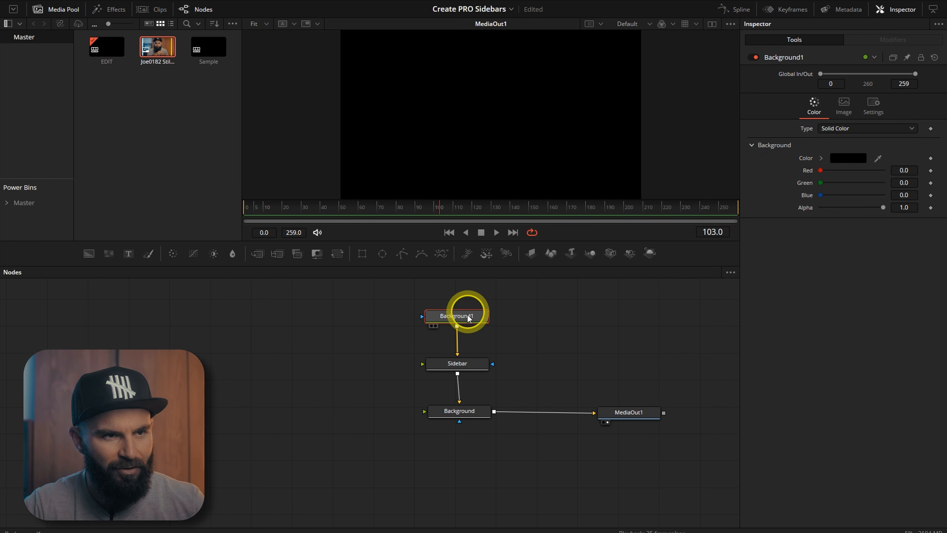
drag(882, 208, 775, 218)
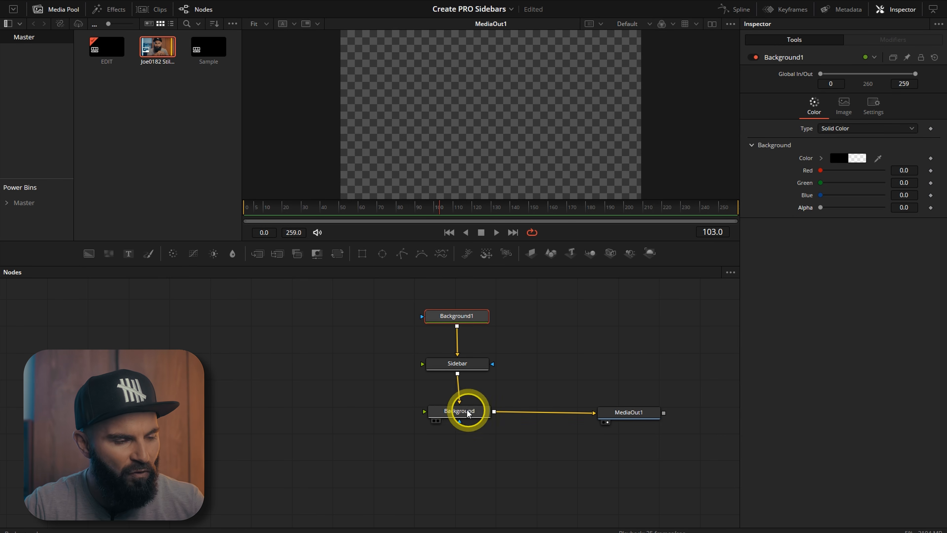
Add a Transform node and connect it to the foreground input of the Background merge
click(458, 417)
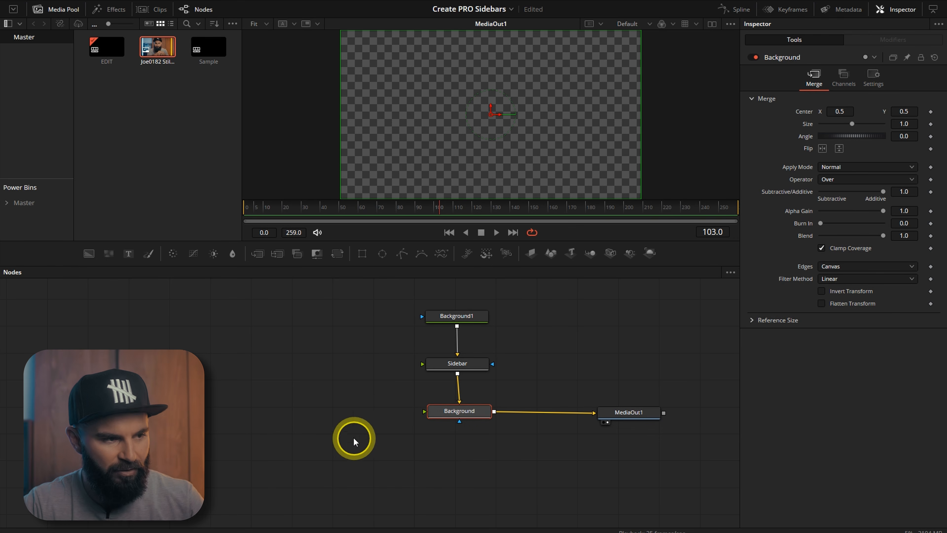
key(shift+space)
text(transf)
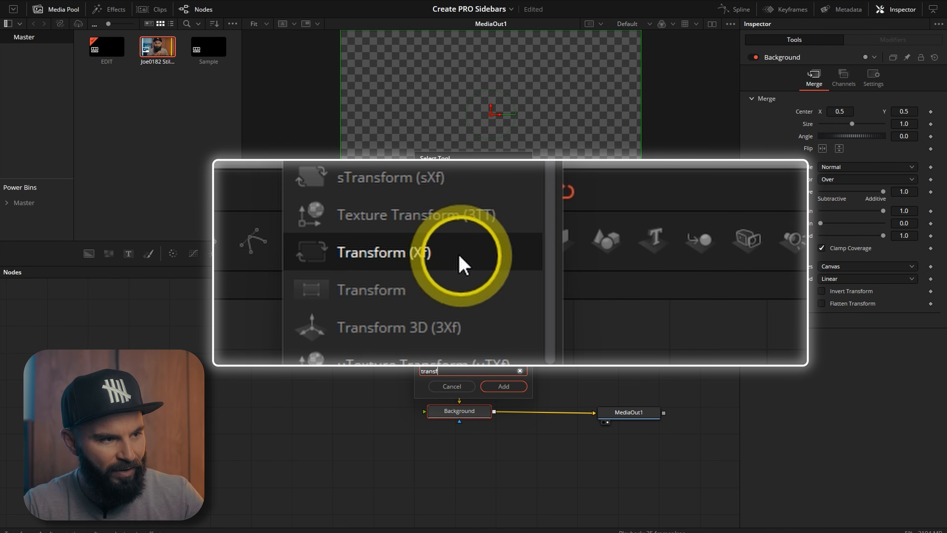
click(508, 387)
drag(538, 414, 483, 411)
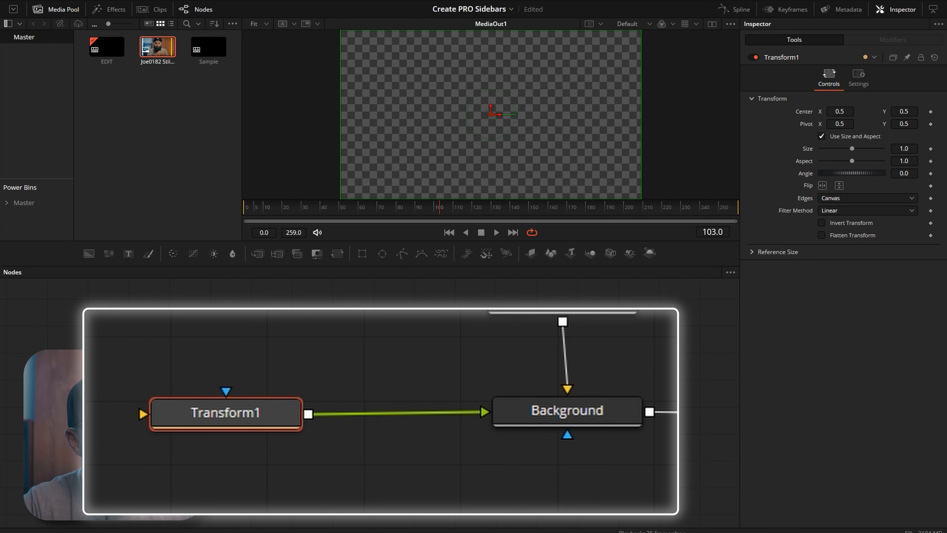
Add a Media In node connected to Transform1 and set its Media Source to Background
key(shift+space)
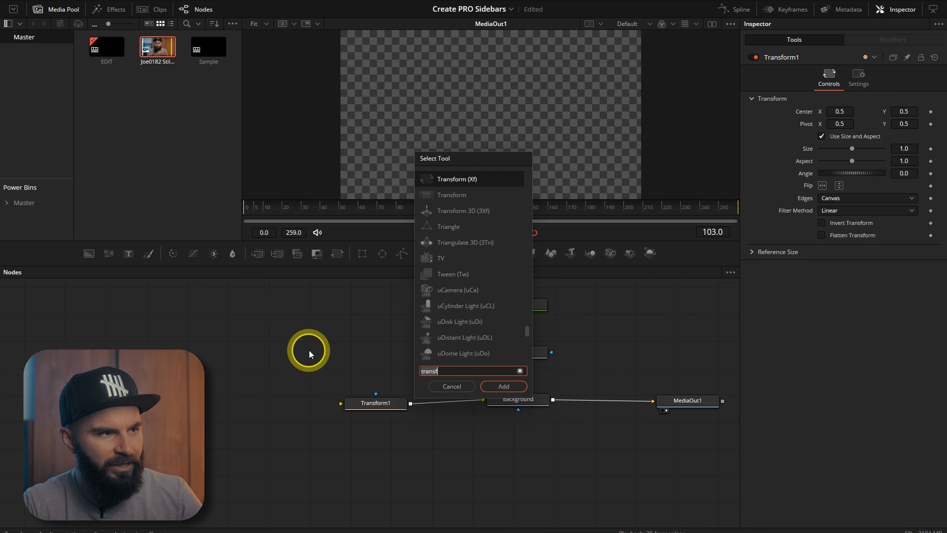
text(media)
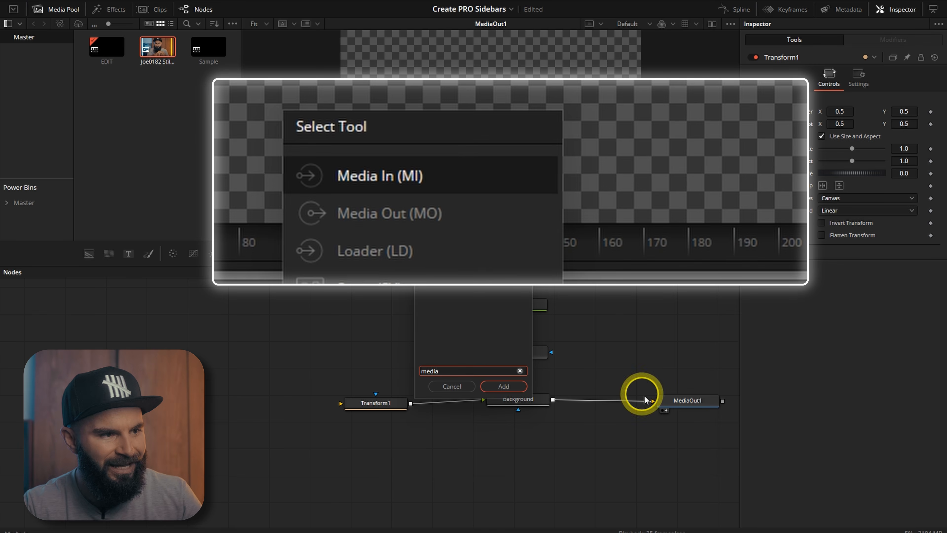
click(515, 389)
drag(284, 401, 361, 400)
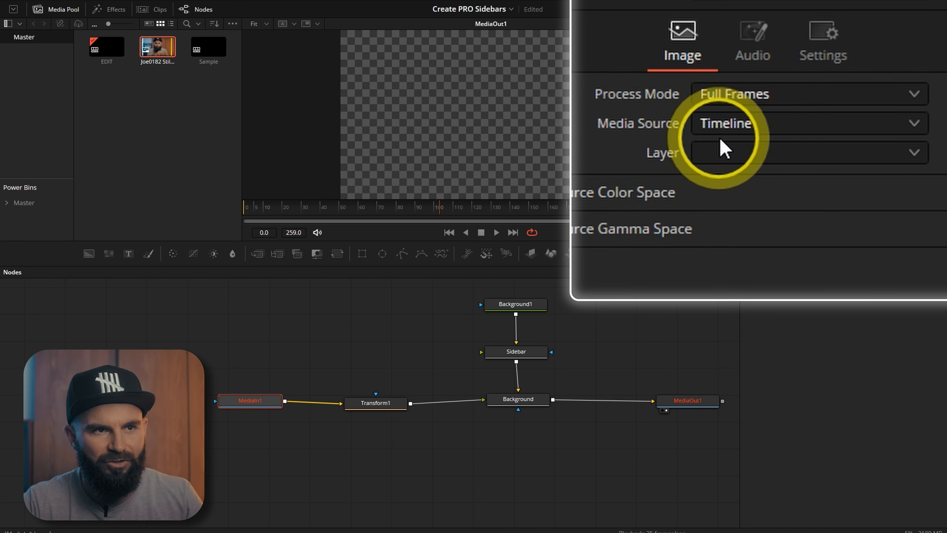
click(841, 130)
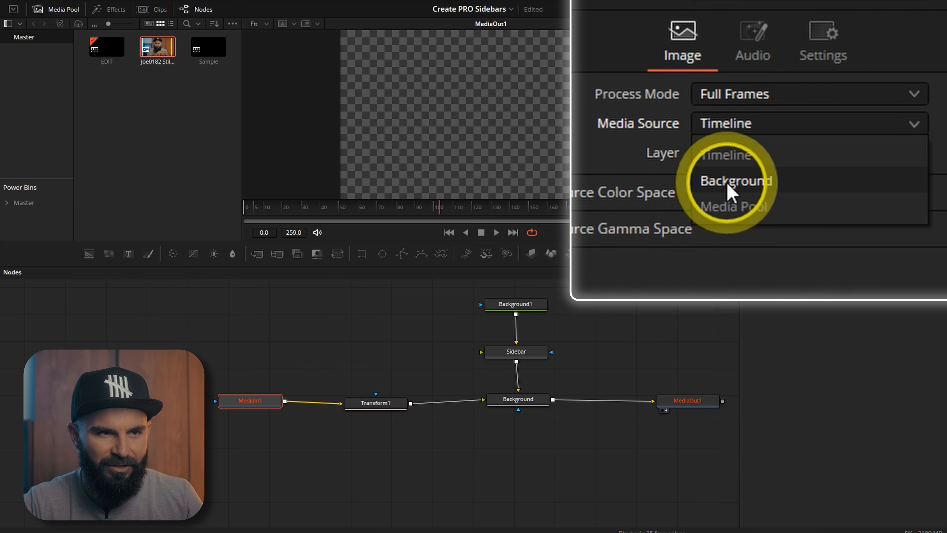
click(835, 155)
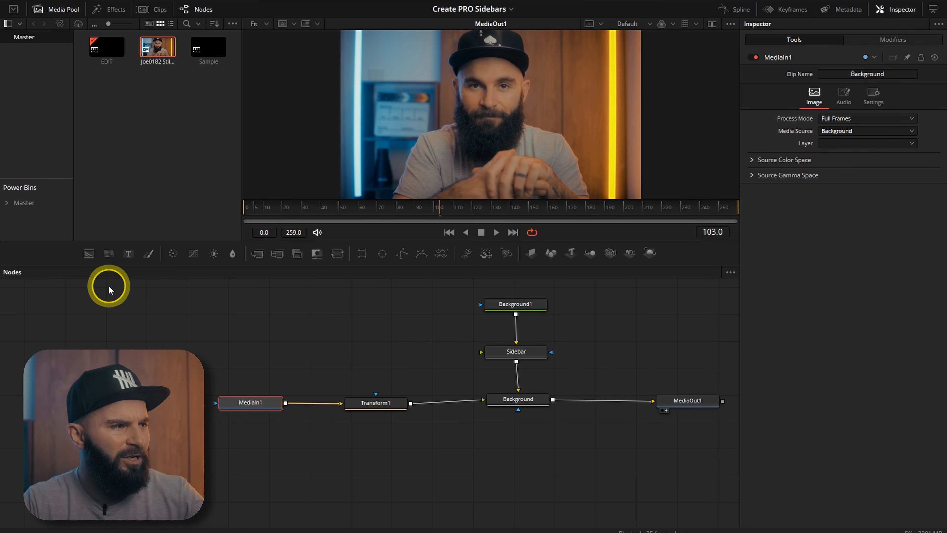
Connect a second Background node to Sidebar's foreground input and shift Sidebar's Center X to 0.826
drag(257, 351, 492, 354)
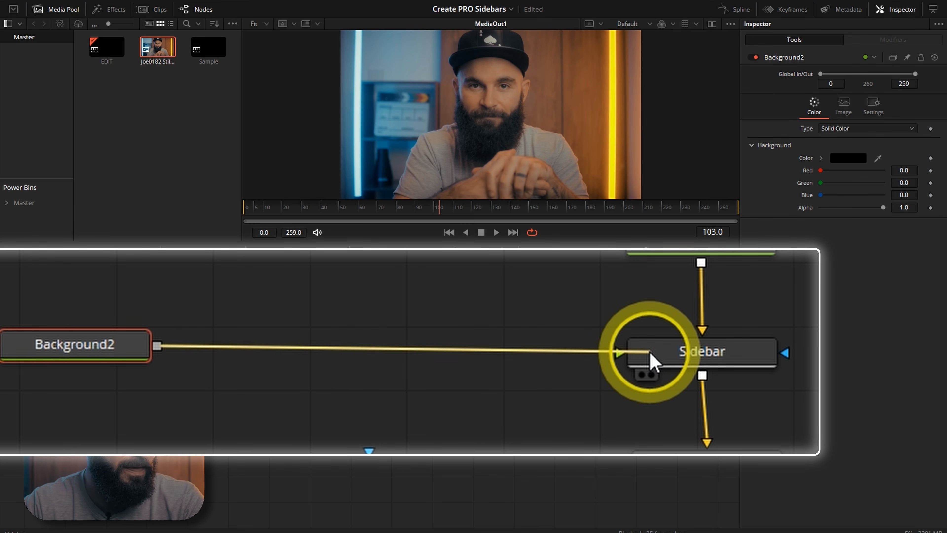
drag(651, 357, 686, 363)
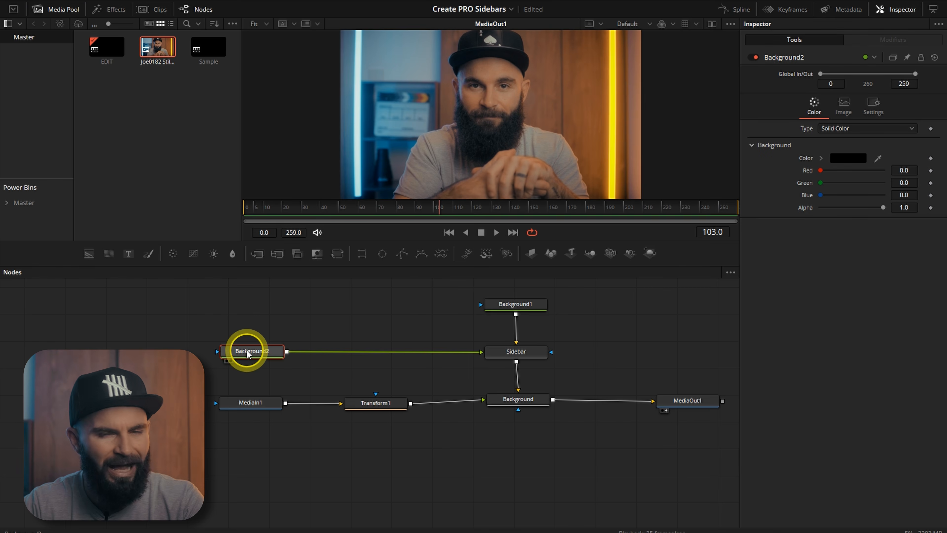
click(516, 351)
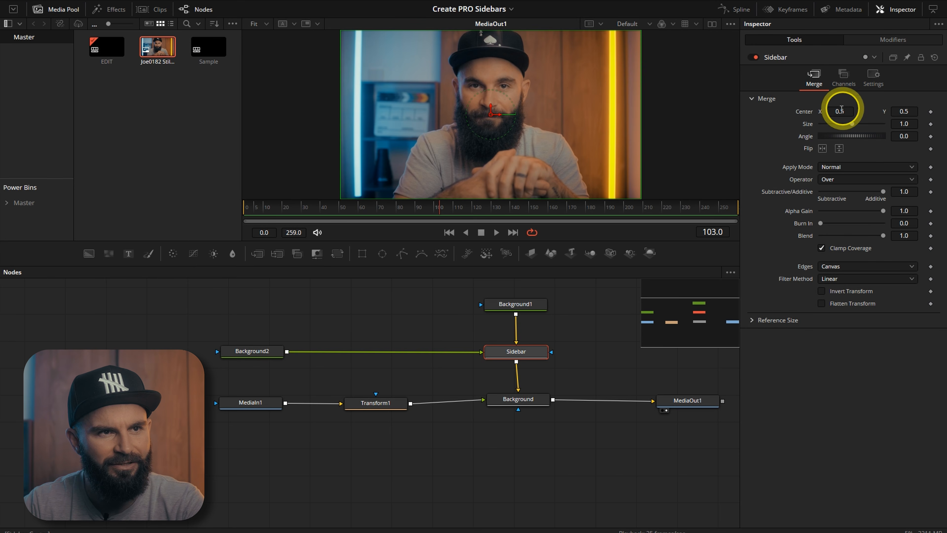
drag(842, 109, 530, 119)
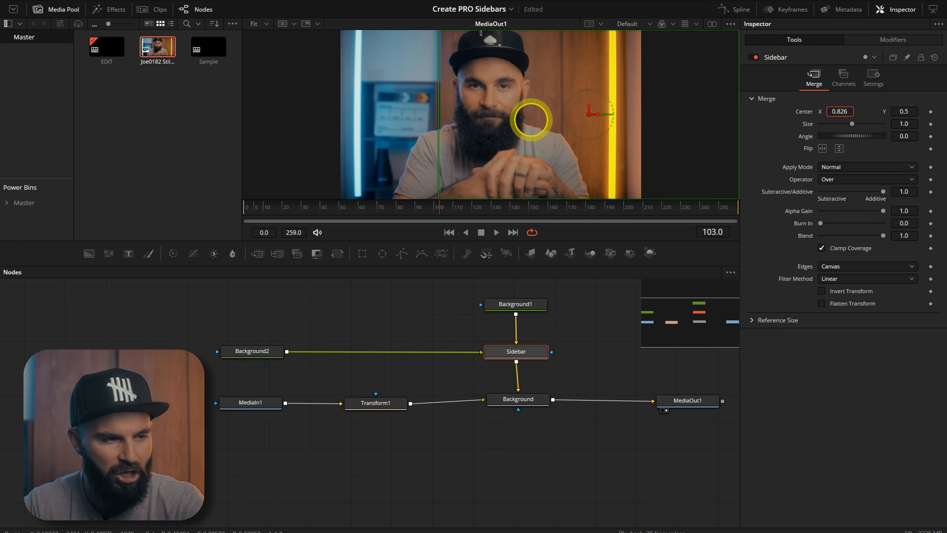
Set the Background merge's operator to Under and shift Sidebar's Center X so the panel covers roughly the left third of the frame
click(522, 400)
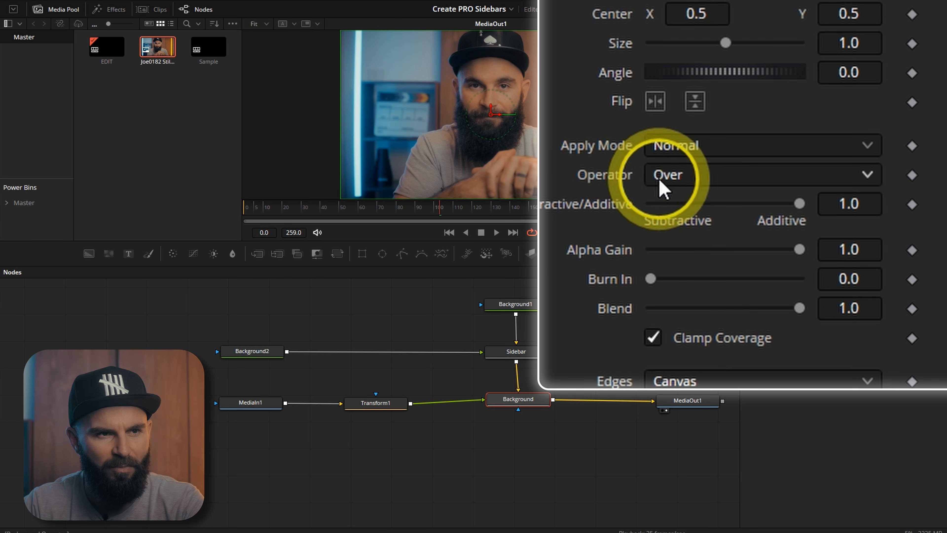
click(823, 180)
click(678, 438)
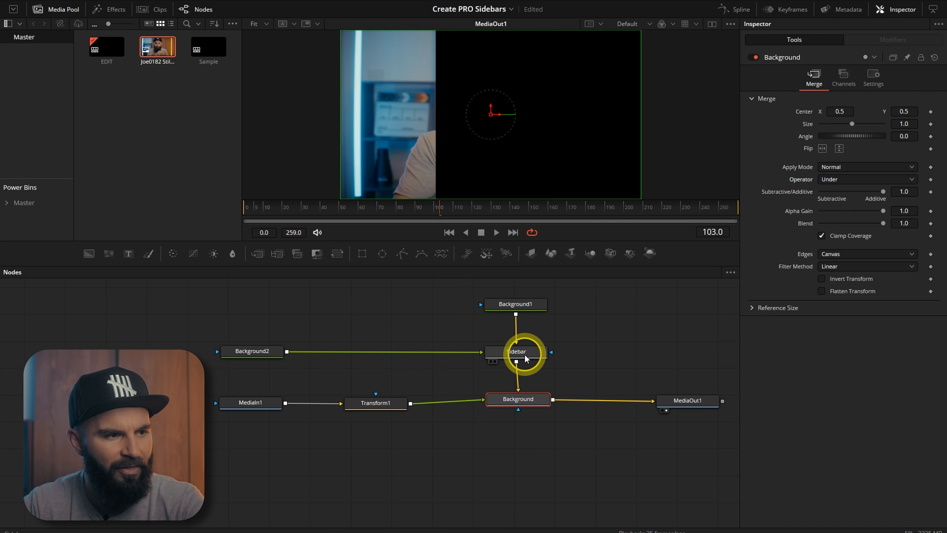
click(522, 354)
drag(840, 110, 491, 118)
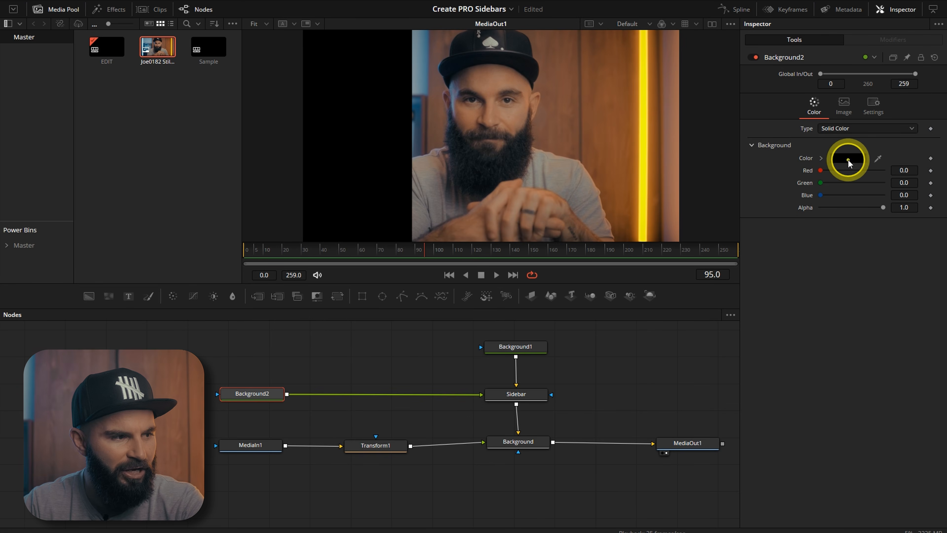
Change Background2's color to dark teal blue with Red 0.066666, Green 0.160784 and Blue 0.196078
click(848, 160)
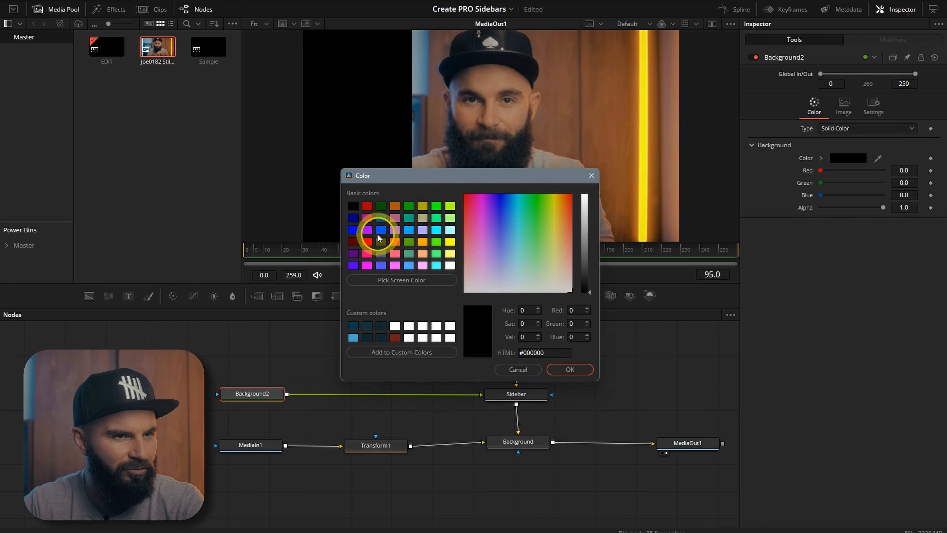
click(353, 230)
click(570, 369)
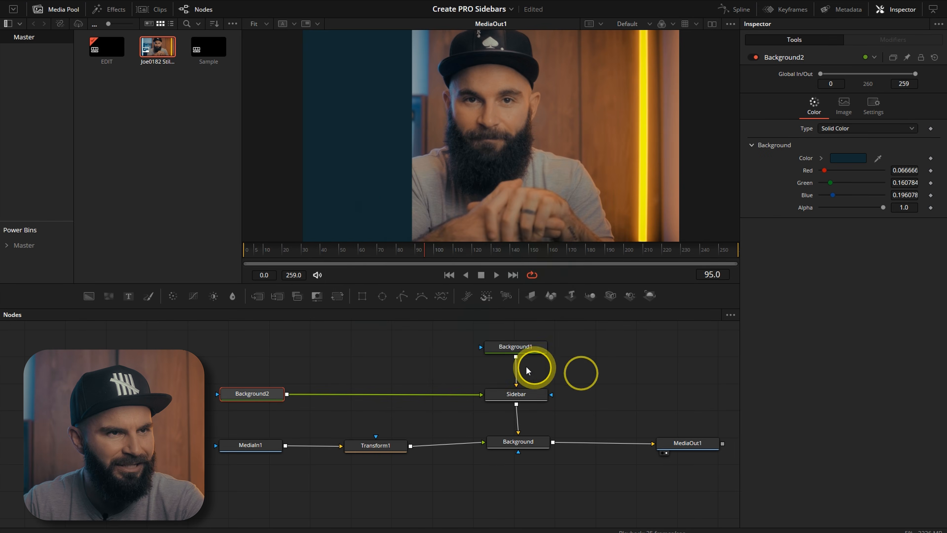
Slide the Sidebar panel fully out of the frame's left side and return Transform1's Center X to 0.5
click(522, 394)
double_click(721, 72)
drag(840, 111, 359, 130)
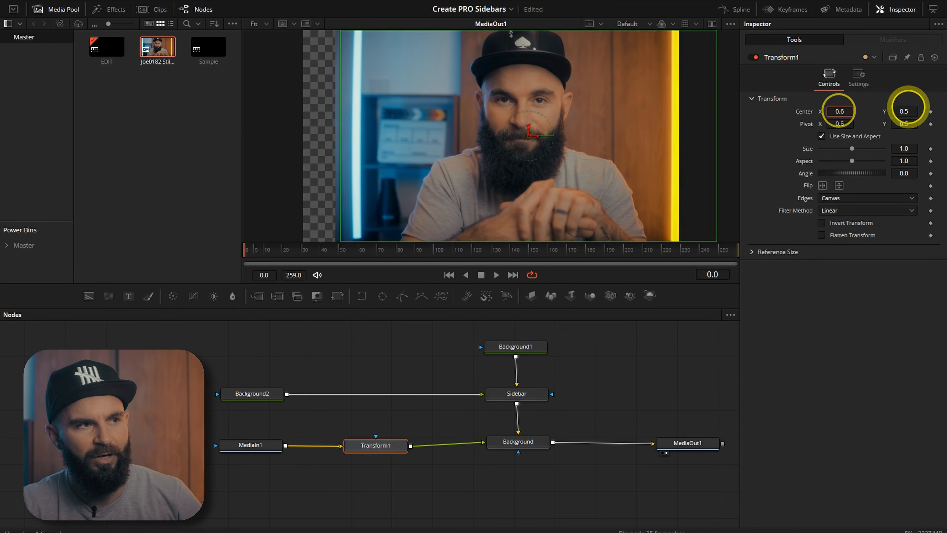
drag(837, 111, 778, 188)
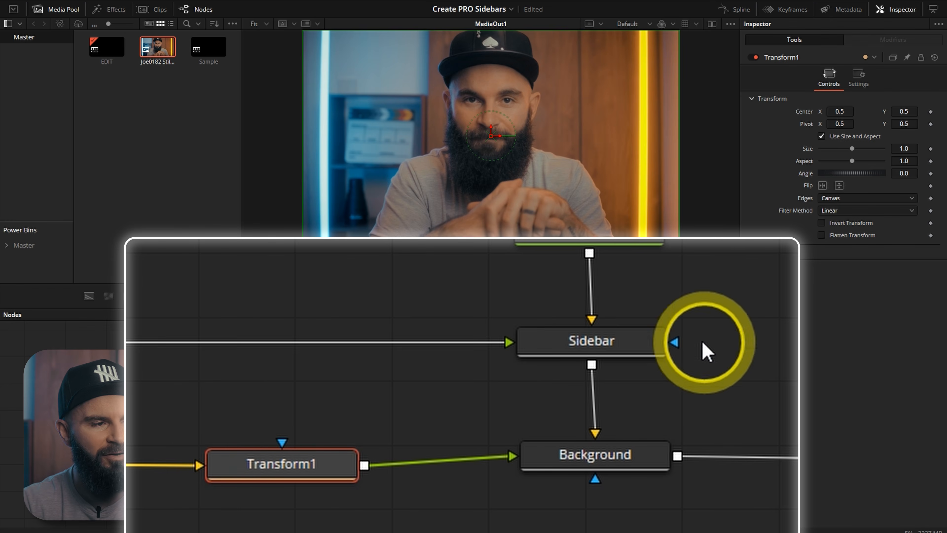
Add an expression to the Center parameter of the Sidebar merge and open it for editing
click(596, 342)
mouse_move(846, 111)
mouse_down()
mouse_move(500, 136)
mouse_move(839, 113)
mouse_up()
right_click(805, 112)
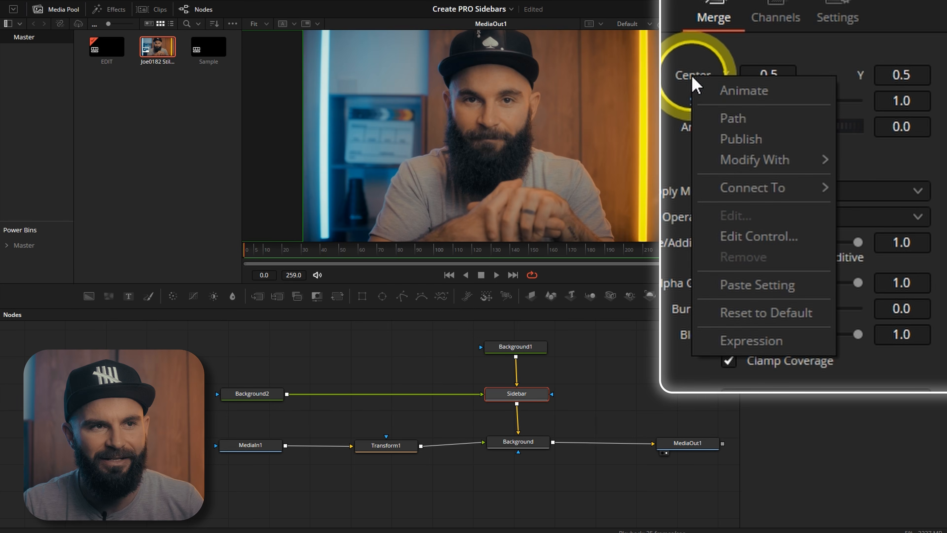
click(829, 240)
click(855, 100)
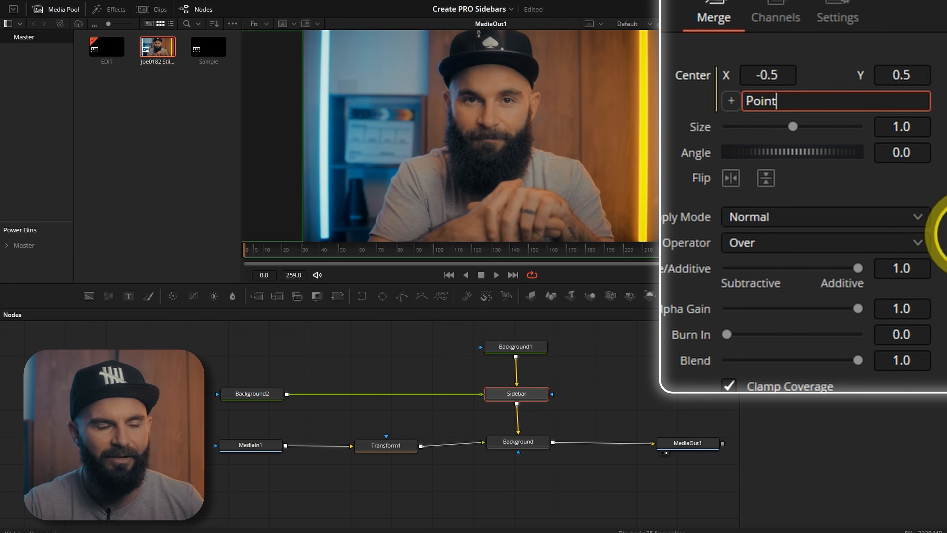
Copy the expression Point(-0.5 + (Transform1.Center.X - 0.5) * 2.278, Transform1.Center.Y) from Notepad and apply it to Sidebar's Center
click(336, 528)
drag(629, 70, 605, 82)
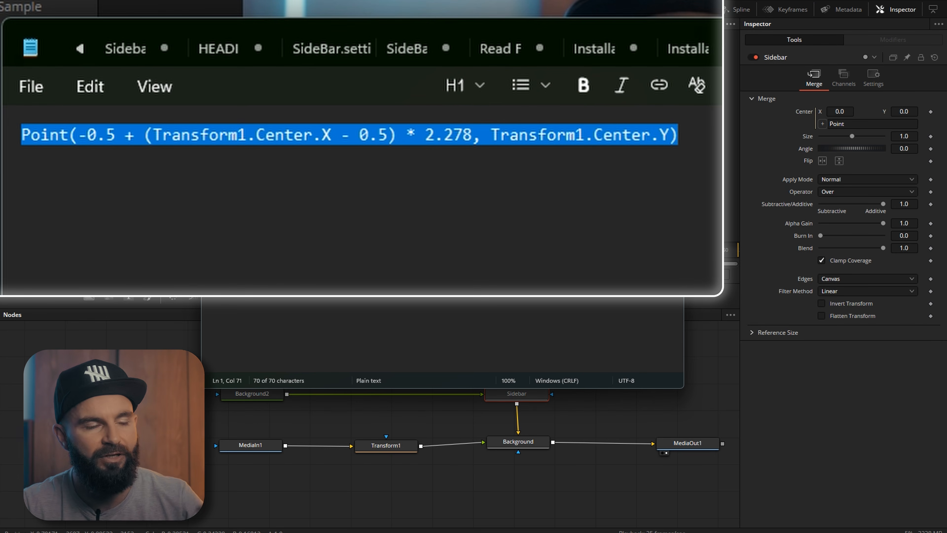
right_click(373, 116)
click(438, 136)
click(851, 124)
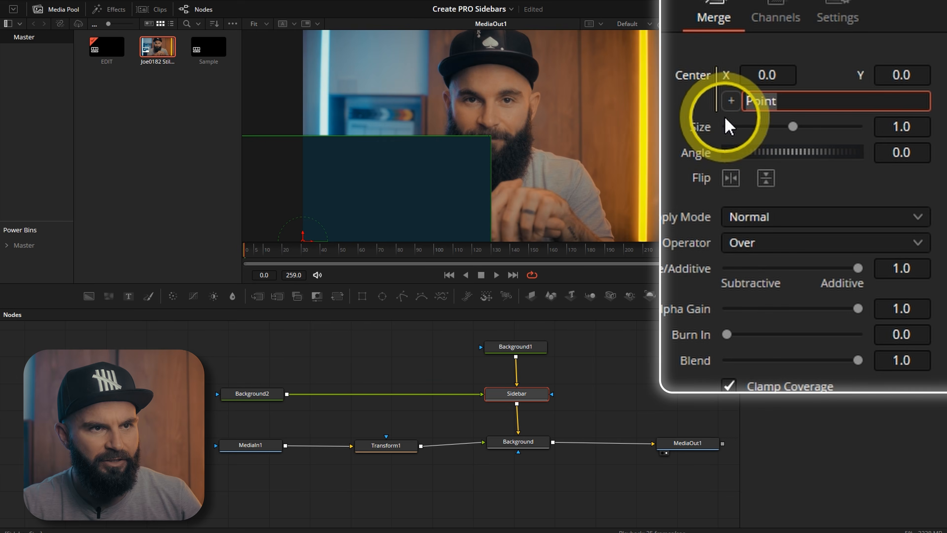
key(ctrl+v)
key(Return)
Check that the Transform1 references in the Notepad expression match the name of the footage's Transform node
click(387, 447)
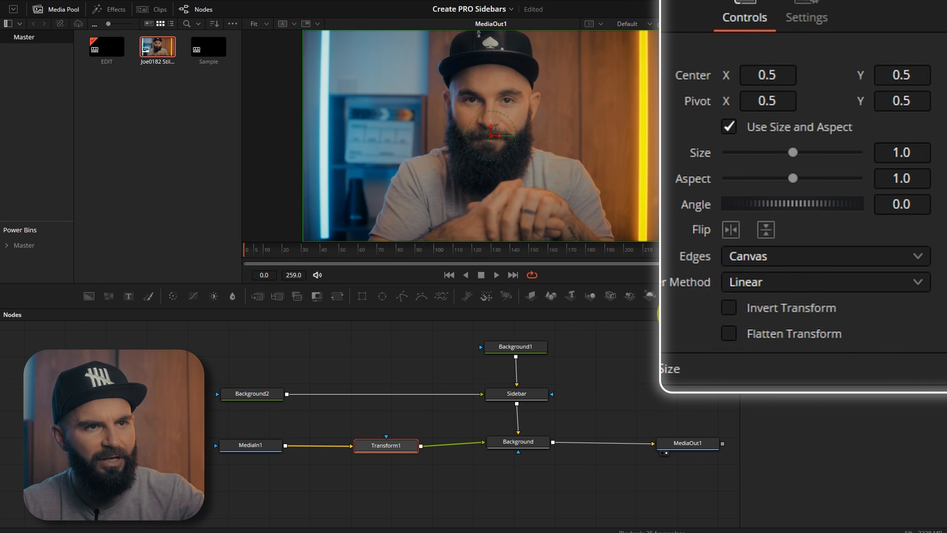
click(521, 399)
key(alt+Tab)
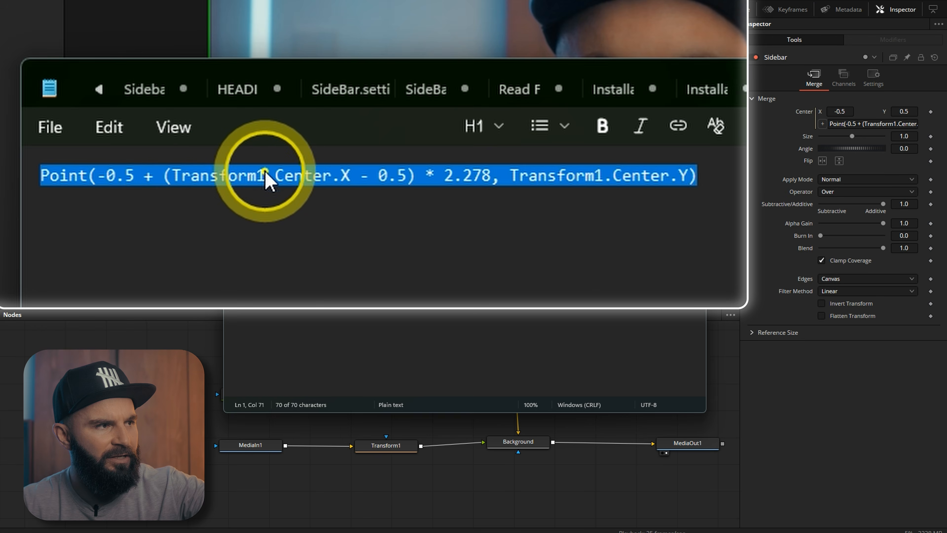
click(266, 179)
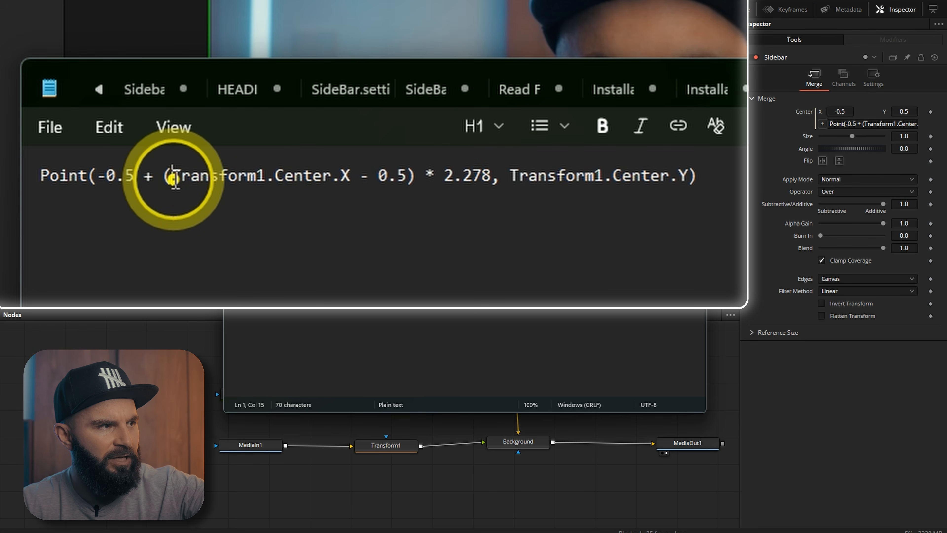
drag(168, 178, 265, 176)
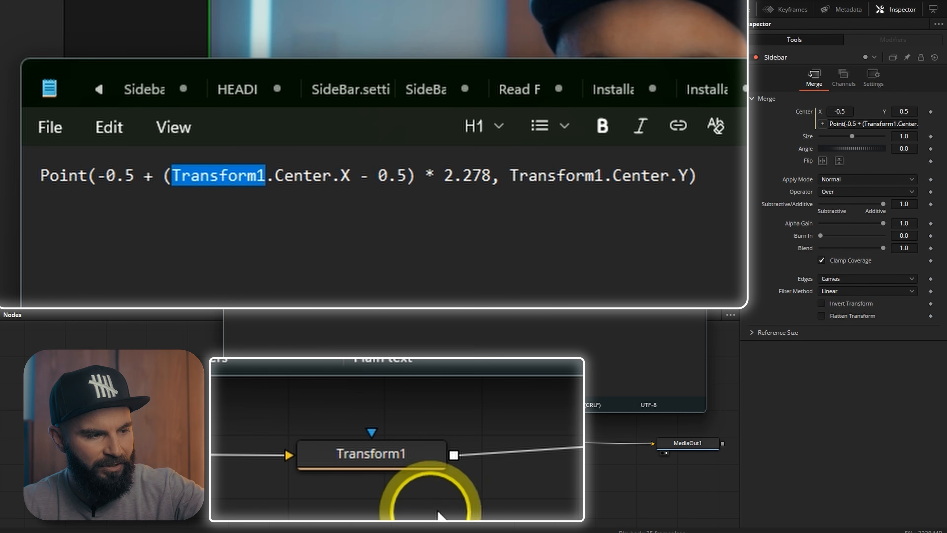
drag(601, 177, 511, 175)
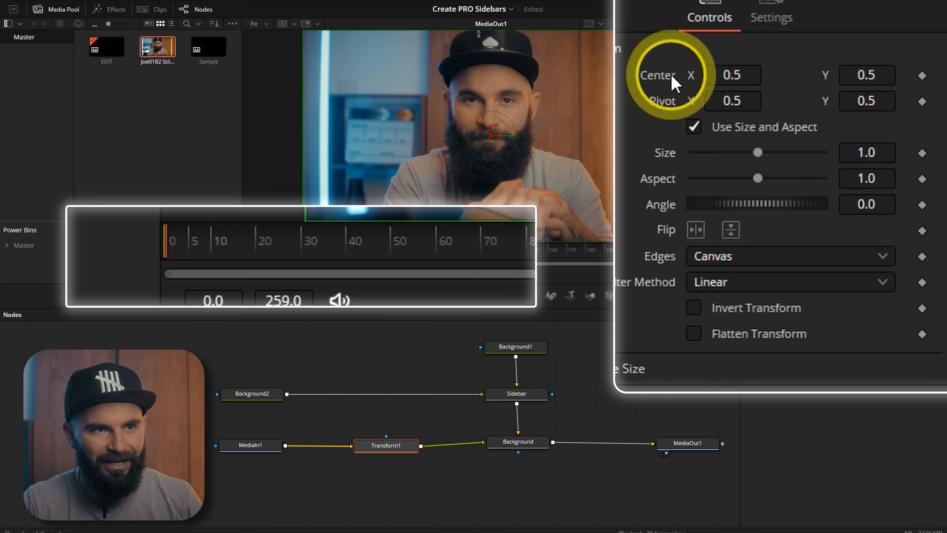
Keyframe Transform1's Center at frame 0 and set Center X to 0.696 at frame 60
click(922, 75)
click(331, 249)
drag(332, 249, 359, 249)
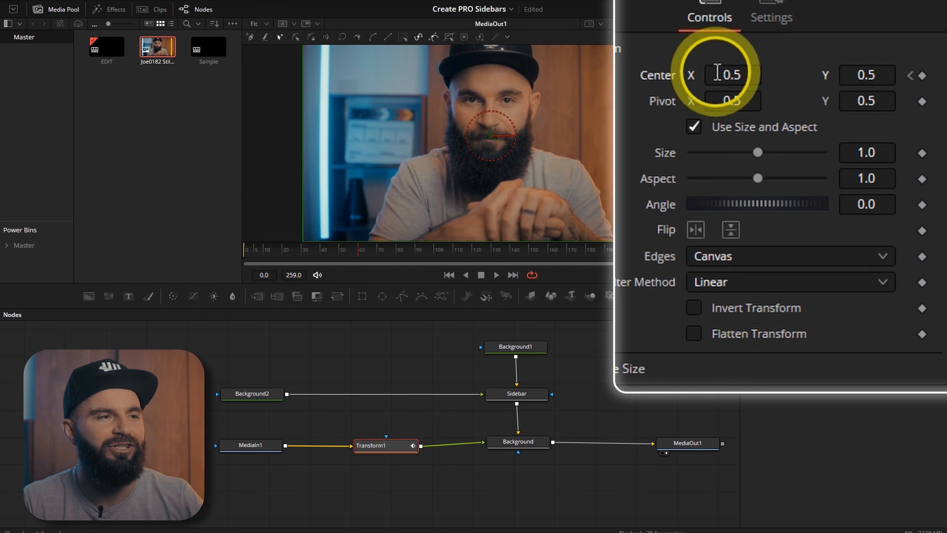
drag(713, 72, 488, 158)
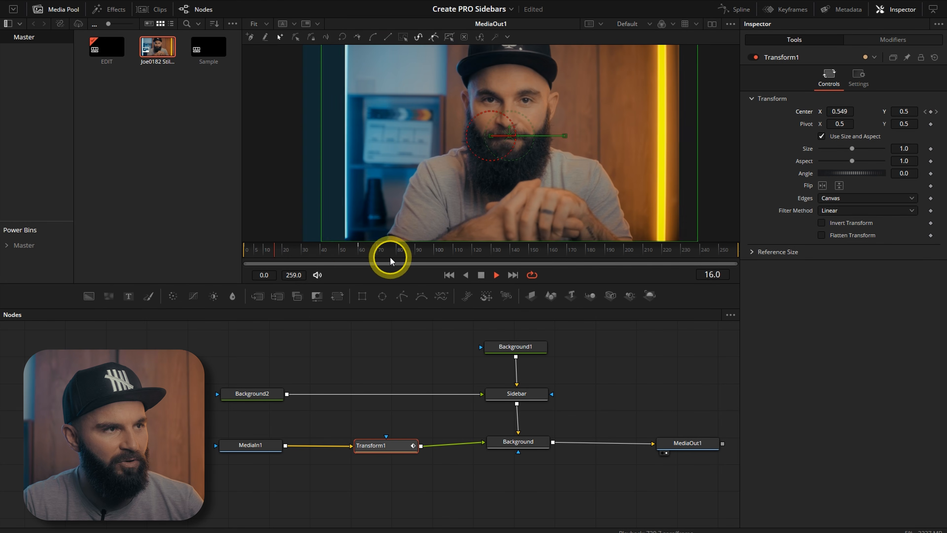
Smooth Transform1's Displacement spline and stretch the second keyframe's handle back to frame 0 for a softer ending
click(732, 11)
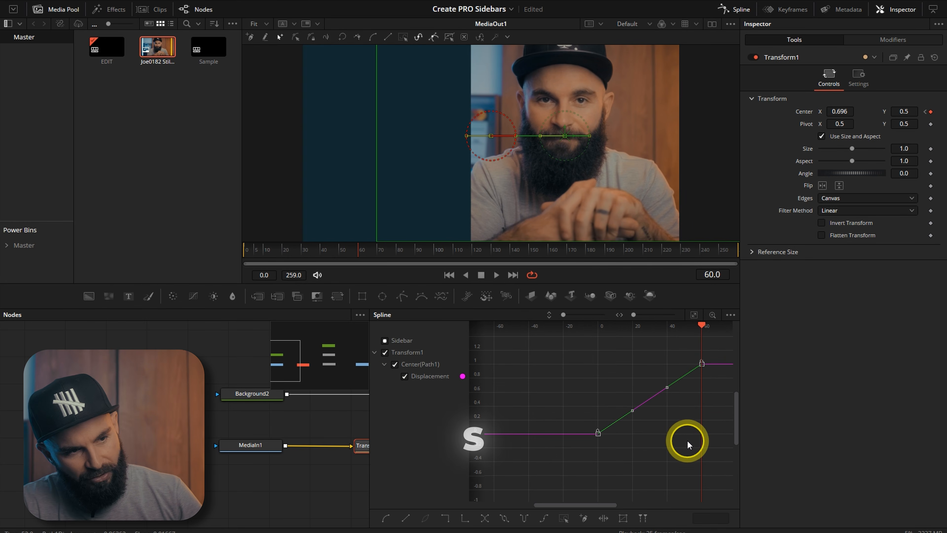
key(s)
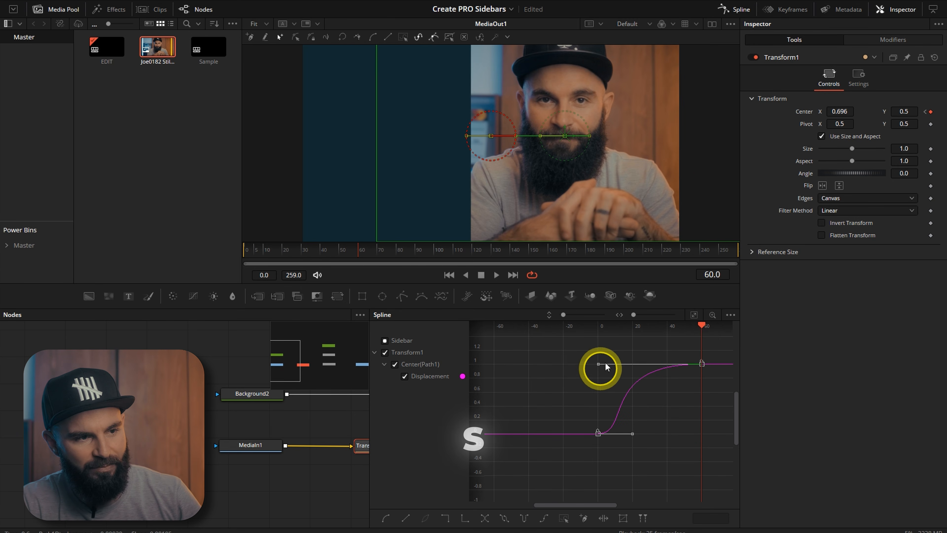
click(741, 8)
Play the eased sidebar animation from the first frame
drag(354, 250, 234, 259)
key(space)
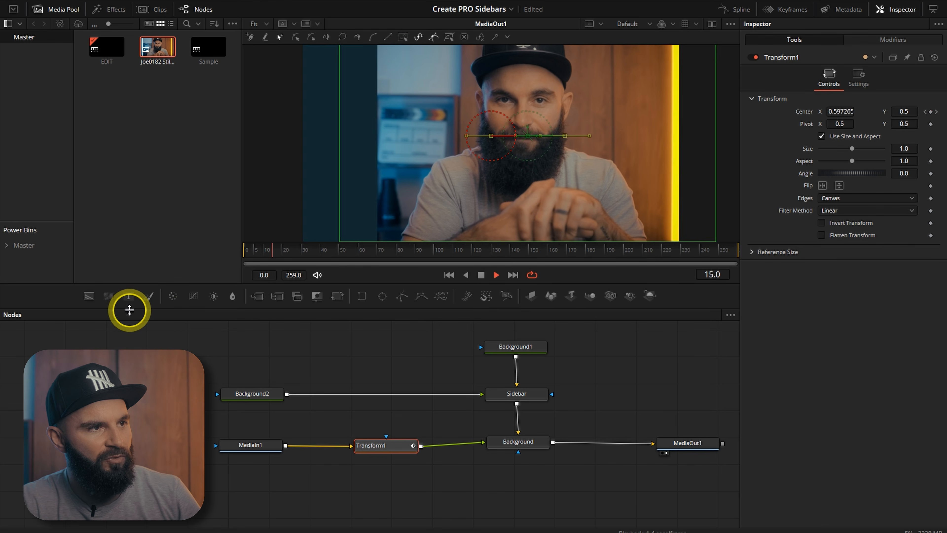
key(space)
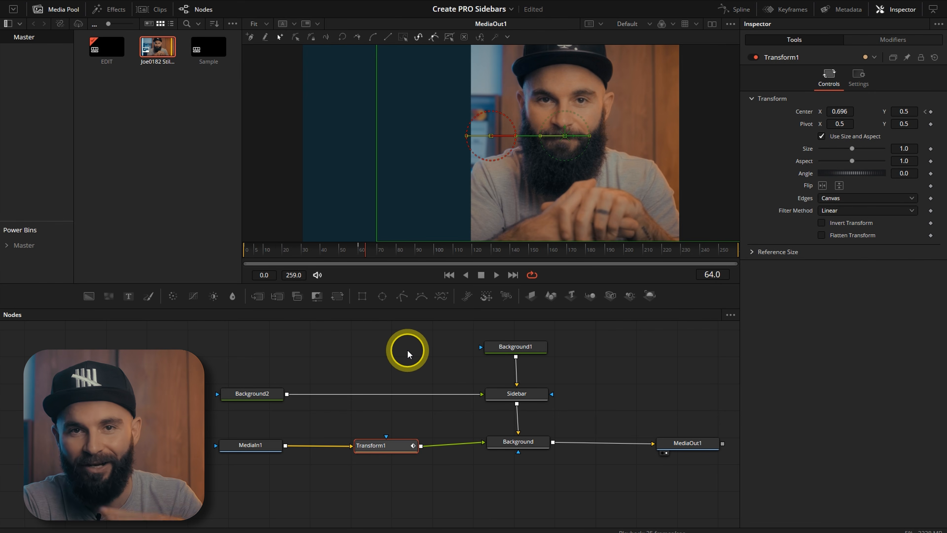
Insert a Merge node between Background2 and the Sidebar merge
click(356, 250)
click(536, 395)
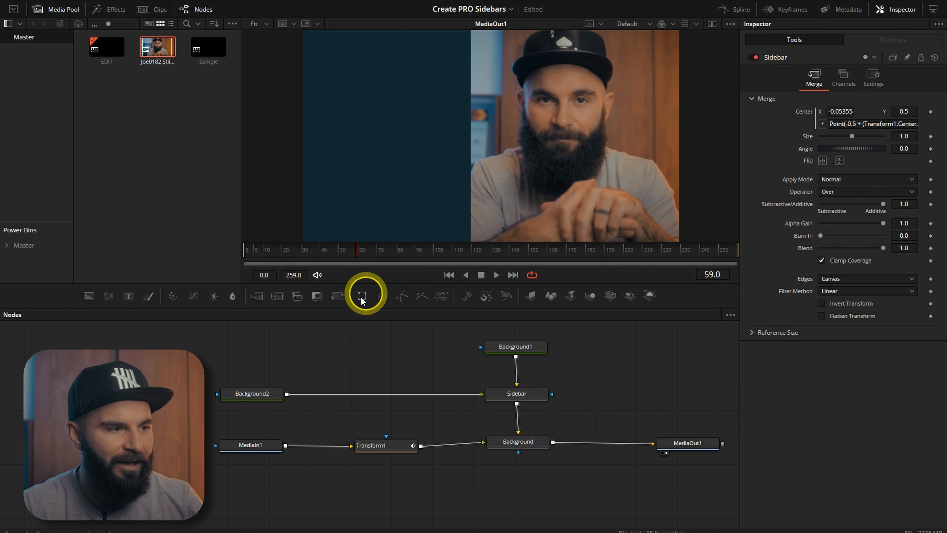
drag(412, 391, 382, 395)
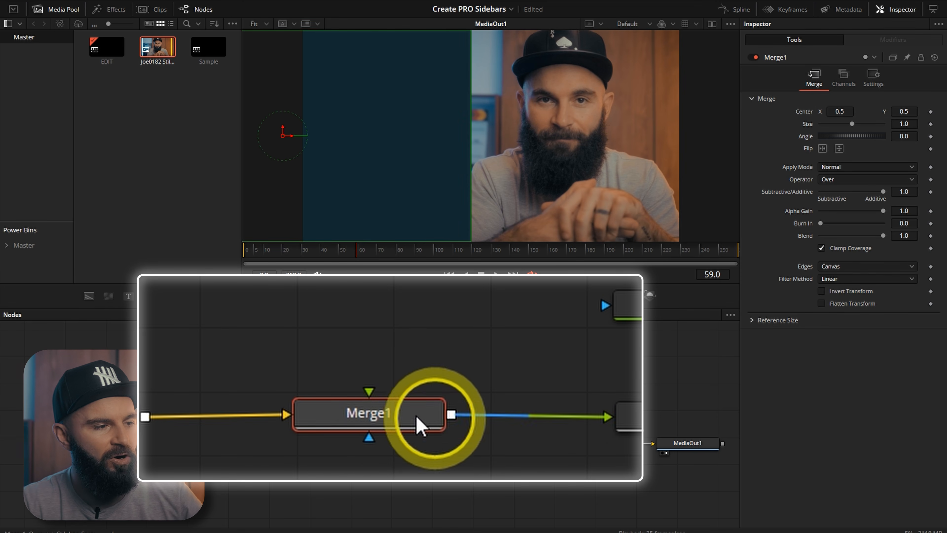
Add a FastNoise node, connect it to Merge1's foreground input and place it above Merge1
click(282, 348)
key(shift+space)
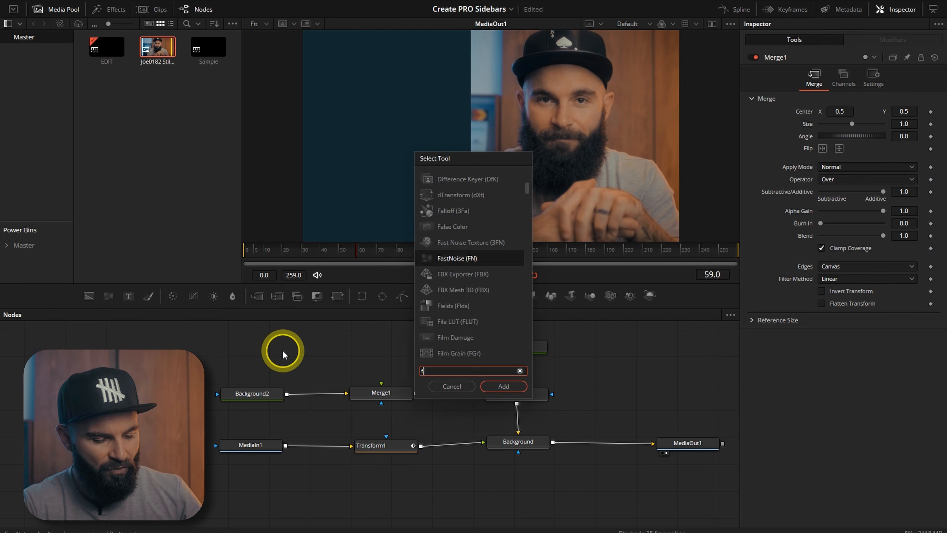
text(fast)
click(504, 387)
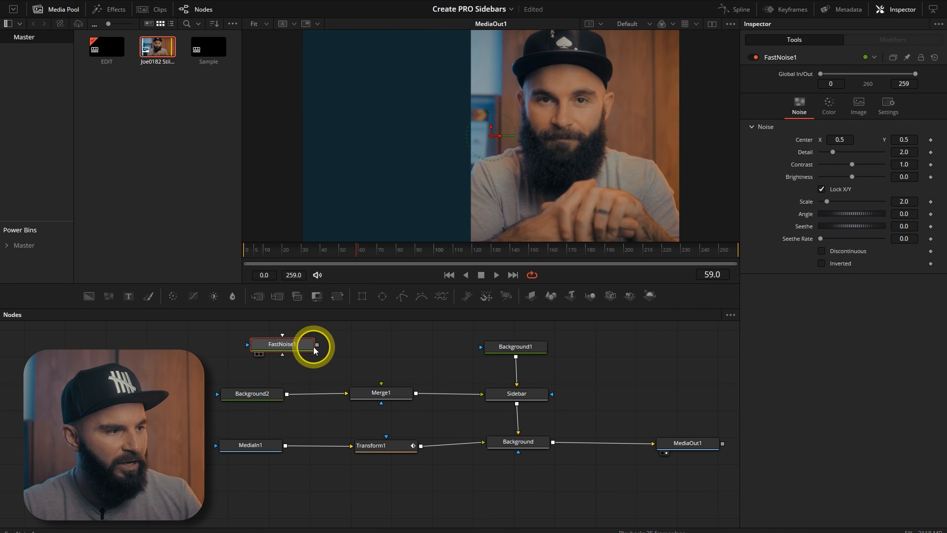
drag(350, 364, 378, 390)
drag(287, 349, 381, 346)
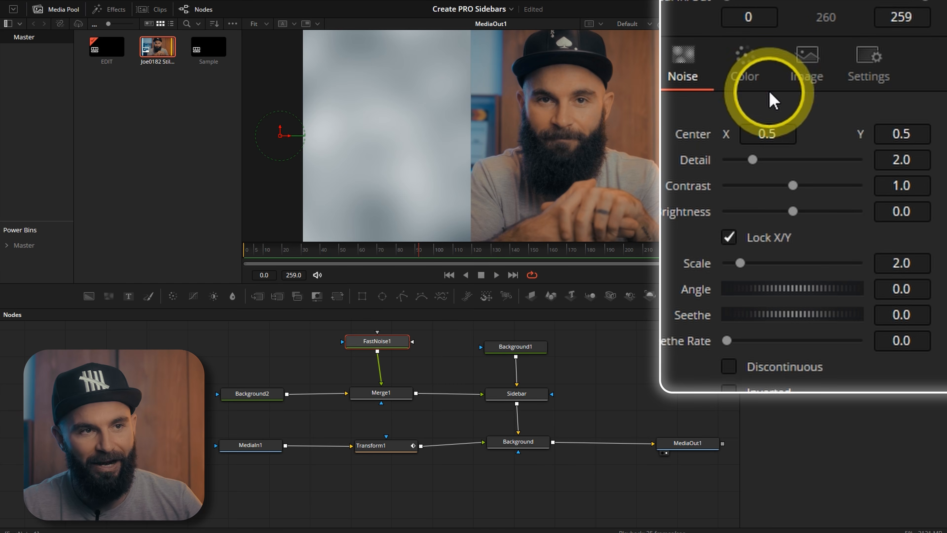
Set FastNoise1's Color 1 to dark teal (0.066666, 0.160784, 0.196078) and Color 2 to dark red with Red 0.443137 and Green 0.098039
click(829, 107)
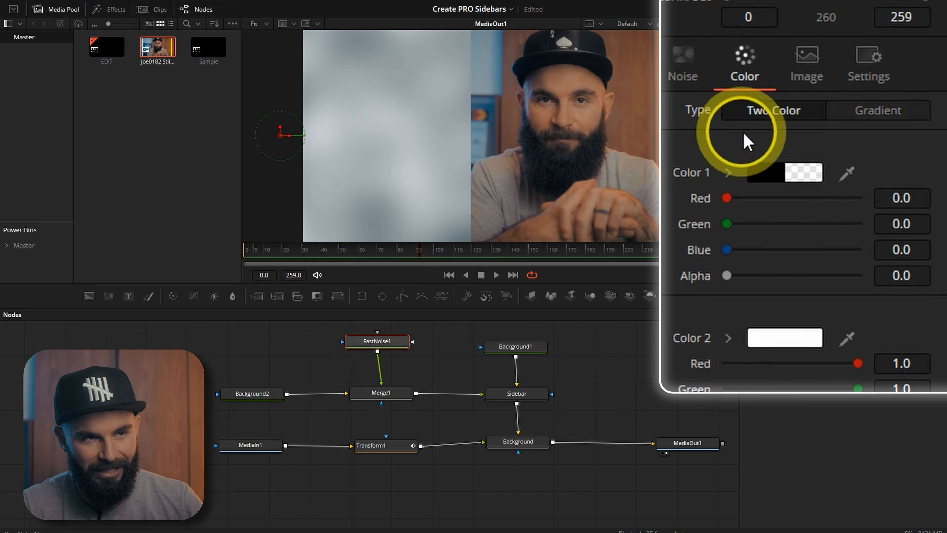
click(755, 185)
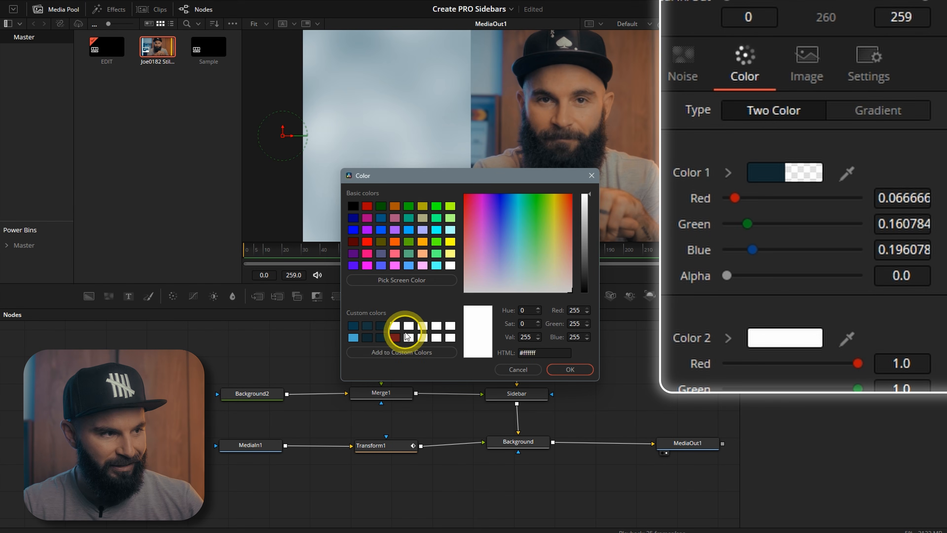
click(396, 338)
click(579, 374)
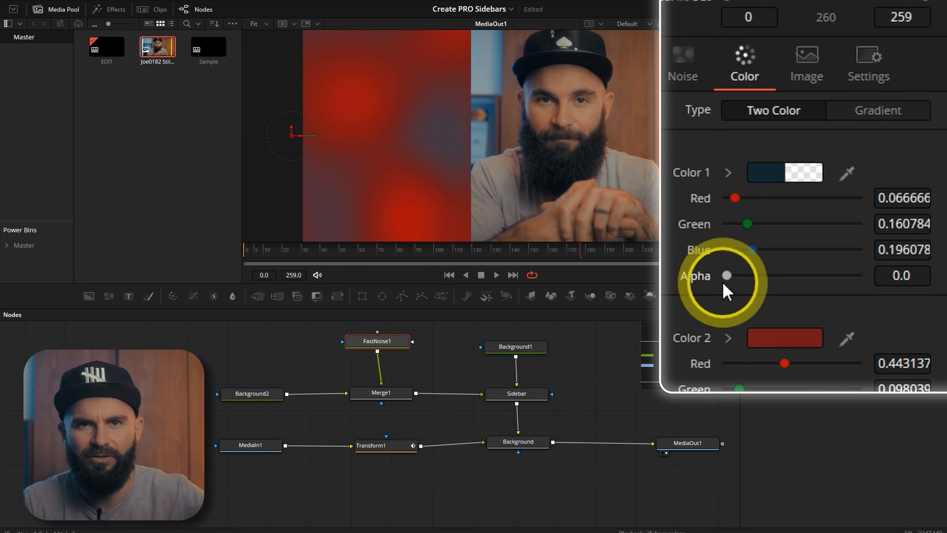
Raise Color 1's alpha to full and set the noise to Detail 2.28, Contrast 3.54, Brightness 0.3, Seethe 0.783 and Seethe Rate 0.047
drag(727, 276, 930, 275)
click(419, 261)
click(682, 63)
drag(765, 165, 758, 165)
drag(830, 190, 799, 191)
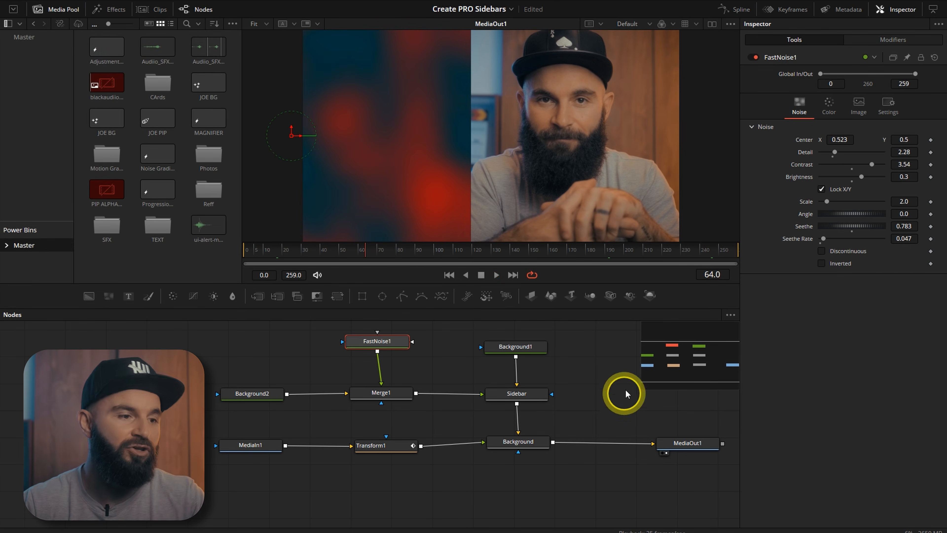
Insert a Drop Shadow node between Sidebar and Background, set Strength 0.425, Drop Distance 0.0441 and Blur 0.394, and adjust the drop angle
drag(217, 334, 545, 380)
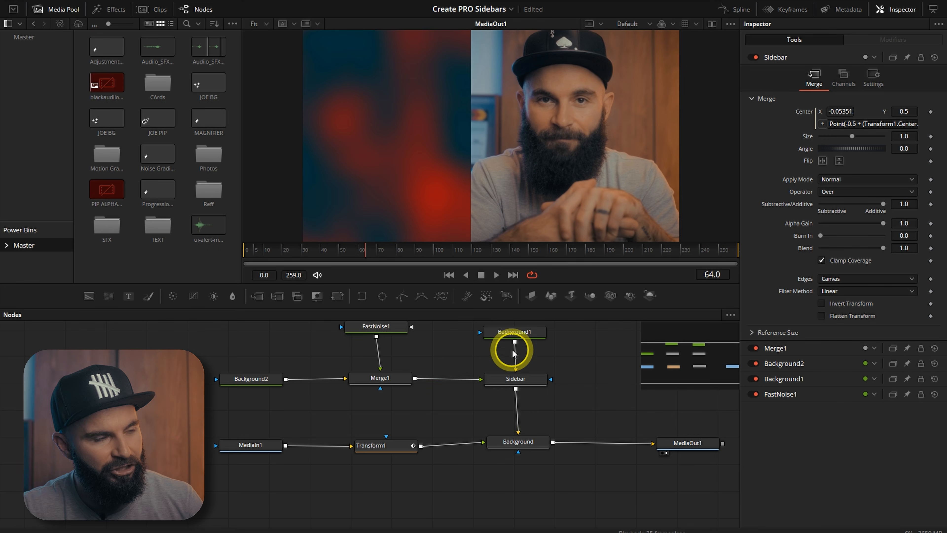
click(529, 385)
key(shift+space)
text(fast)
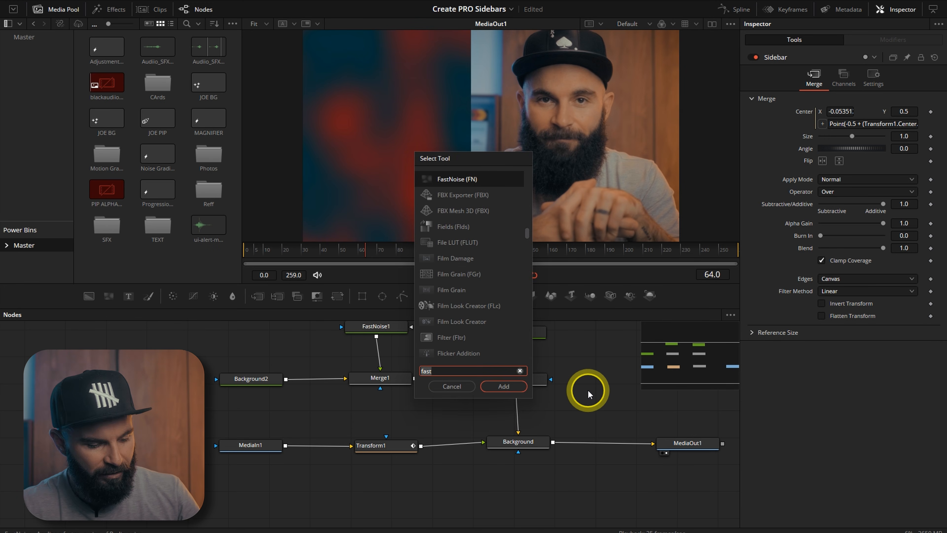
key(BackSpace)
key(BackSpace)
key(BackSpace)
key(BackSpace)
text(drop)
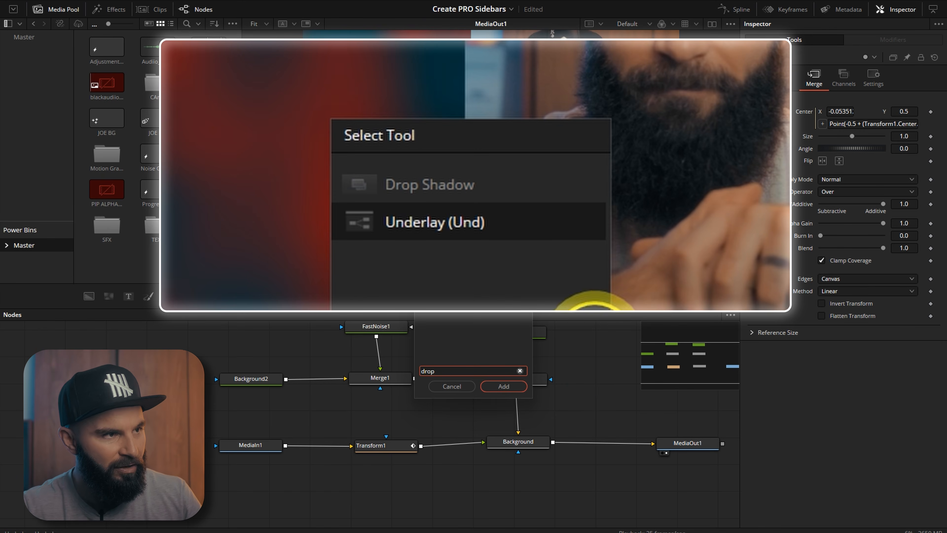
click(462, 258)
click(503, 386)
drag(581, 408, 506, 412)
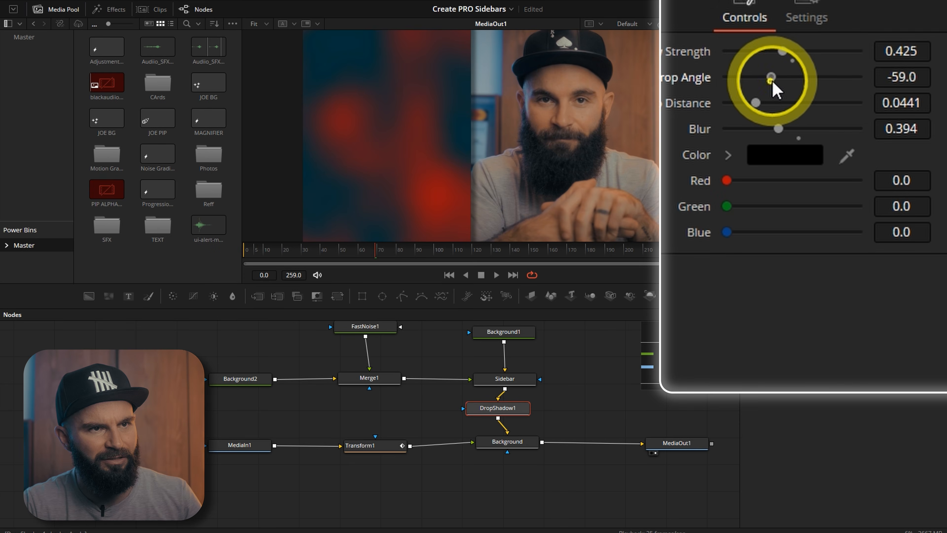
drag(843, 113, 844, 113)
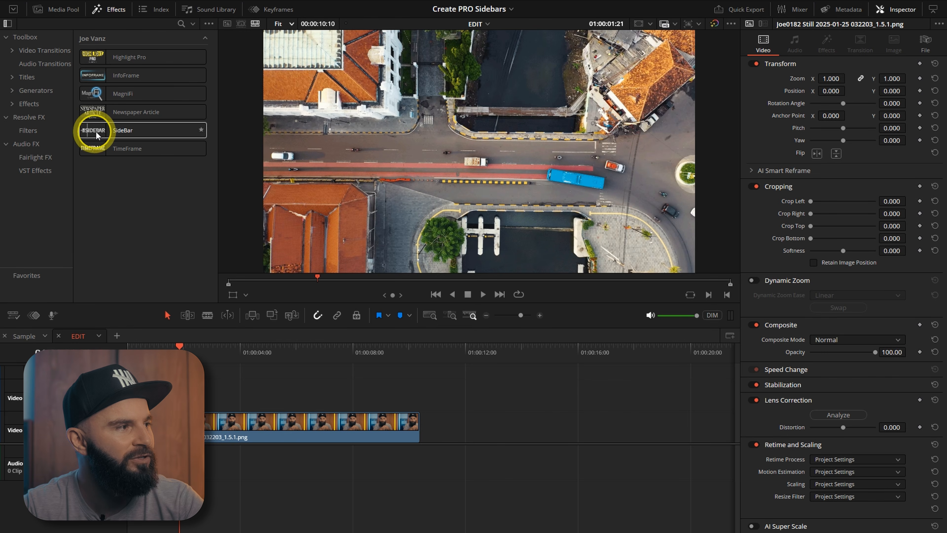
Place the SideBar generator on the EDIT timeline's track above the portrait clip and preview it at 01:00:02:19
drag(155, 140, 261, 391)
drag(183, 394, 253, 394)
click(205, 352)
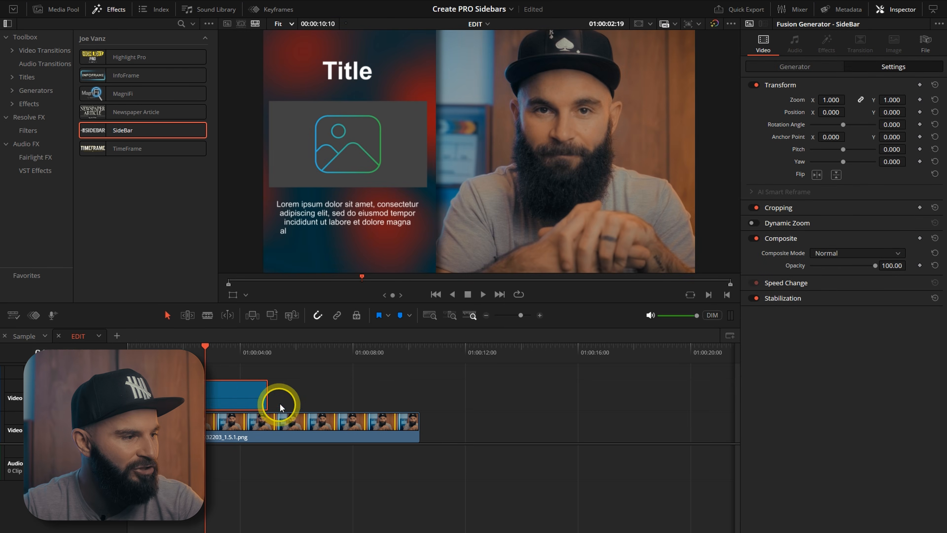
Move the SideBar clip to start at about 01:00:04 and extend its end to match the portrait clip's end
drag(227, 394, 342, 395)
click(239, 349)
key(space)
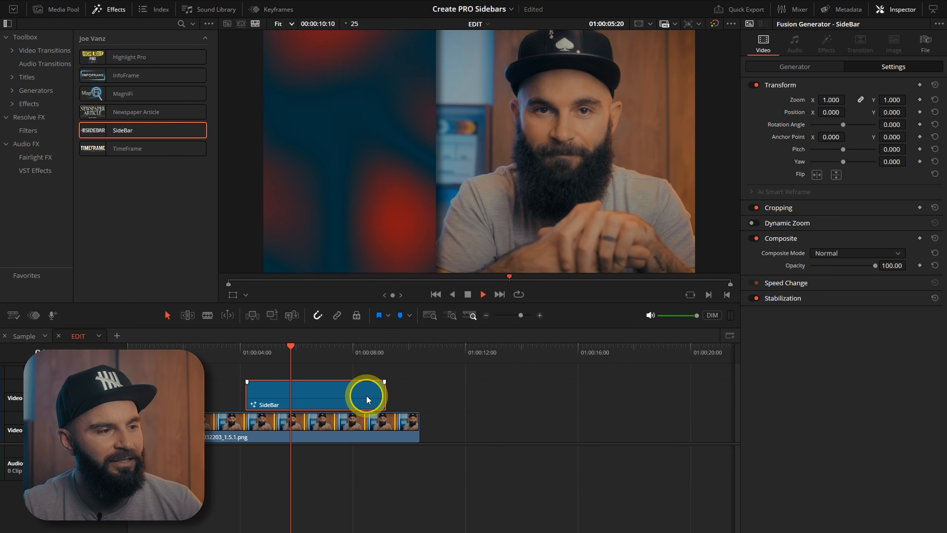
drag(382, 396, 400, 397)
drag(400, 397, 418, 397)
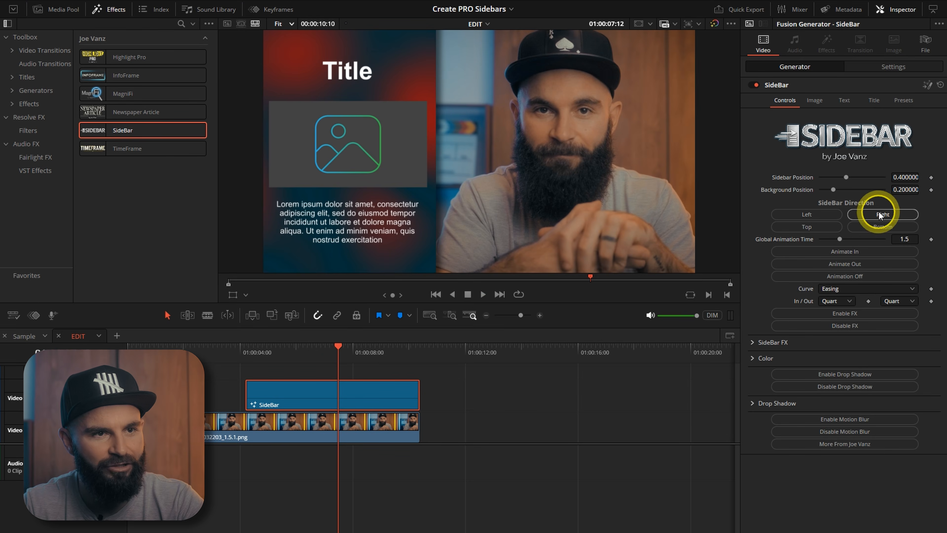
Try the Right, Bottom and Top sidebar directions and return the direction to Left
click(902, 291)
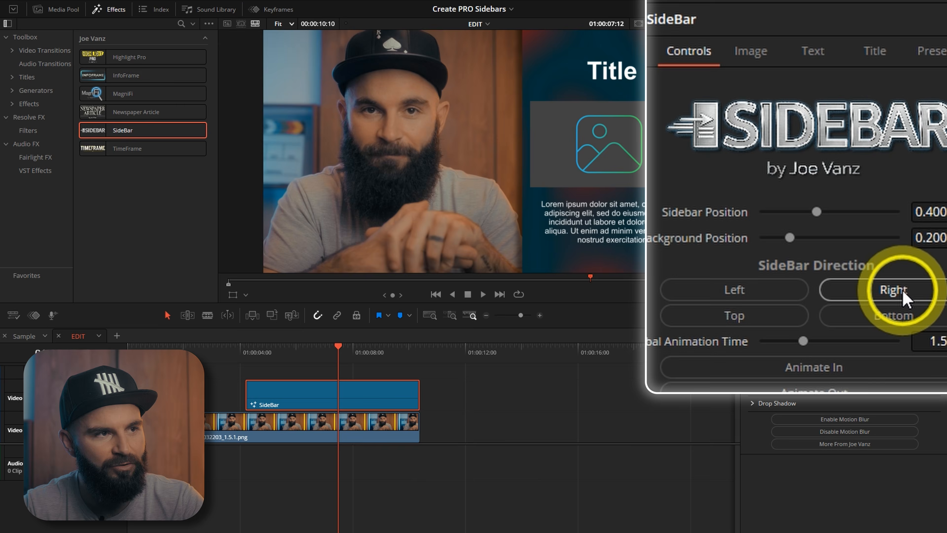
click(877, 318)
click(749, 317)
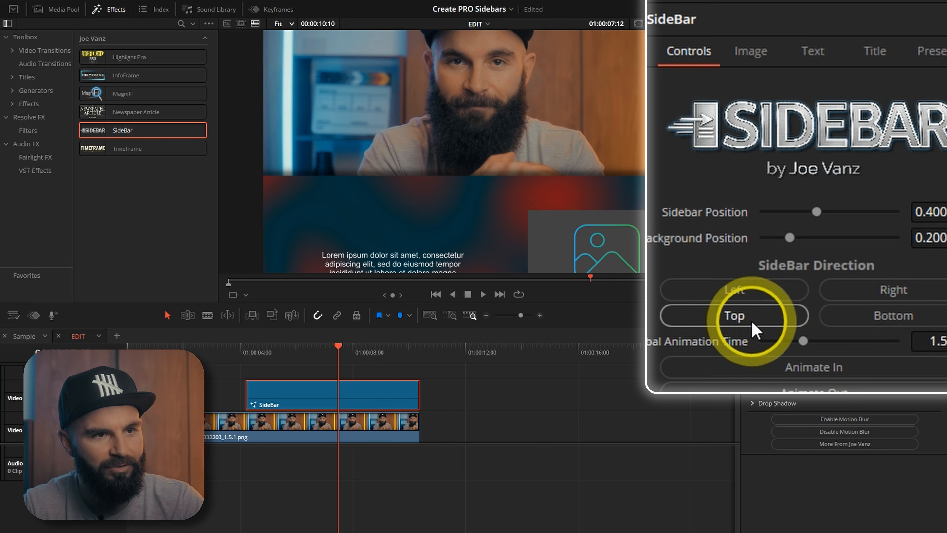
click(716, 295)
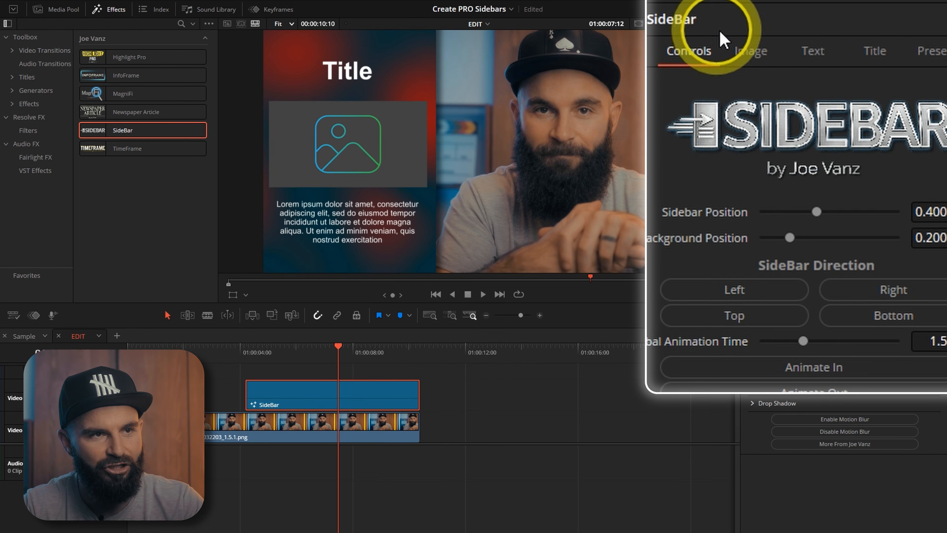
Look through the SideBar generator's Image, Text and Title settings and return to its main controls
click(751, 50)
click(794, 60)
click(869, 56)
click(686, 56)
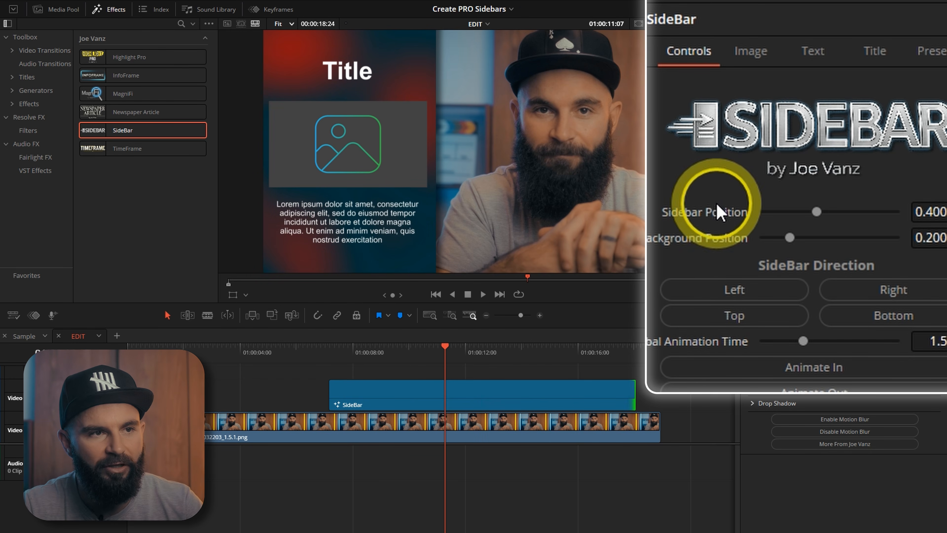
Set the Sidebar Position to 0.685 and the Background Position to 0.346
mouse_move(830, 214)
mouse_down()
mouse_move(813, 214)
mouse_move(838, 214)
mouse_up()
drag(790, 237, 802, 240)
drag(840, 213, 857, 213)
drag(865, 176, 843, 189)
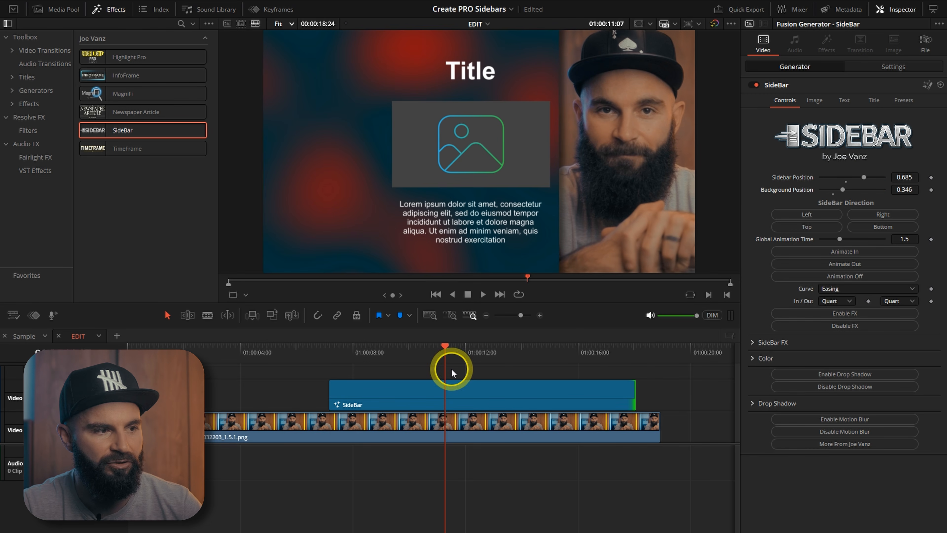
Play the widened sidebar animation from the start of the SideBar clip
click(334, 348)
key(space)
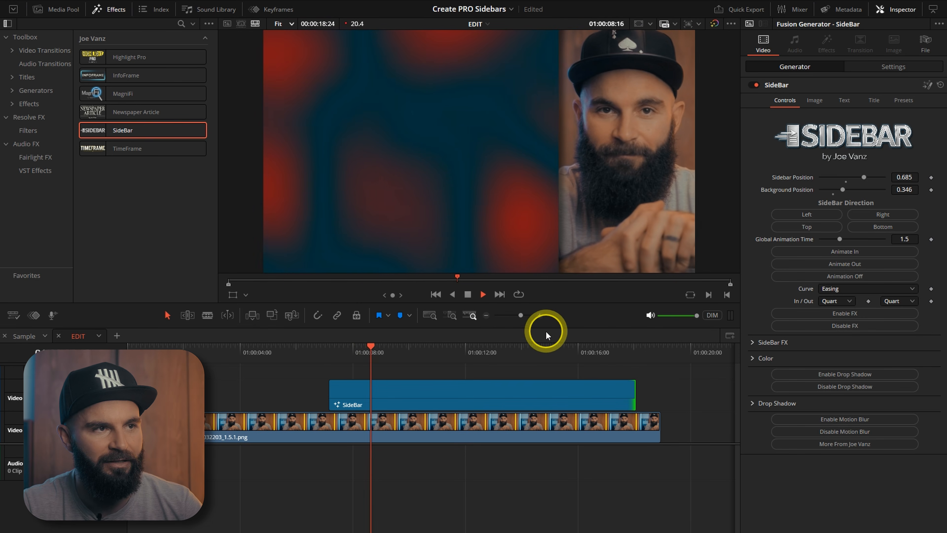
click(332, 351)
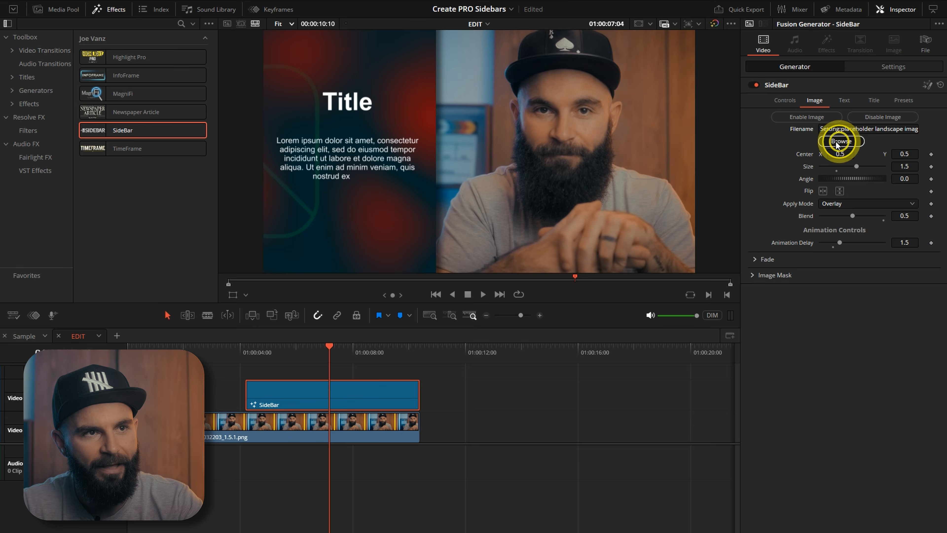
Load Gemini_Generated_Image_o4iaq9o4iaq9o4ia.png from the CARS folder as the SideBar's image
click(841, 142)
click(385, 72)
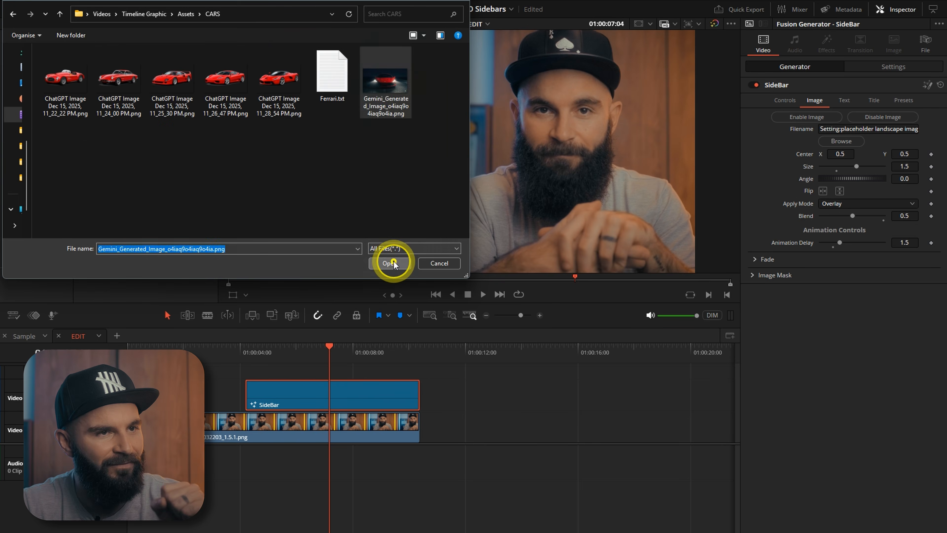
click(391, 259)
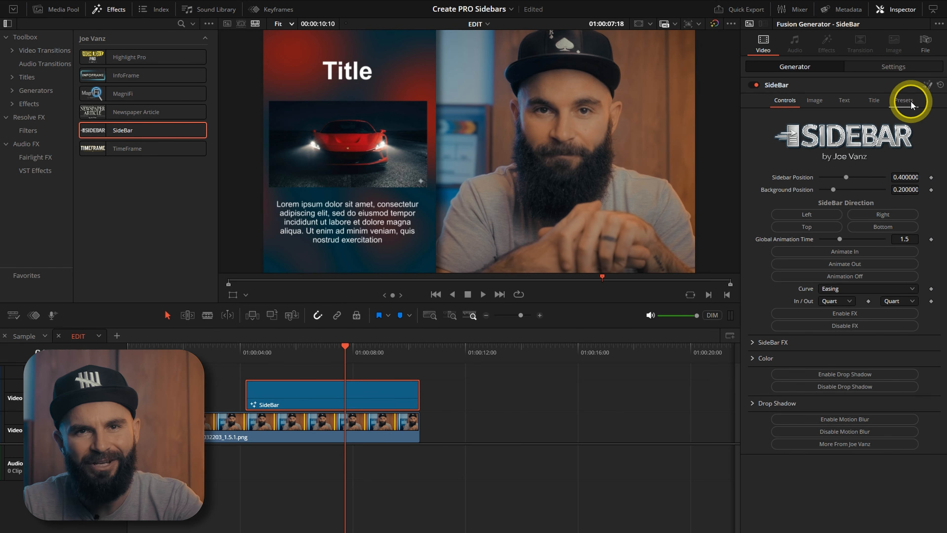
Try the SideBar's Quick Select Layouts, including Title / Text / Image BG / FX, Title / Text / Image BG, Image BG, Text and Title, ending with Empty
click(911, 103)
click(864, 133)
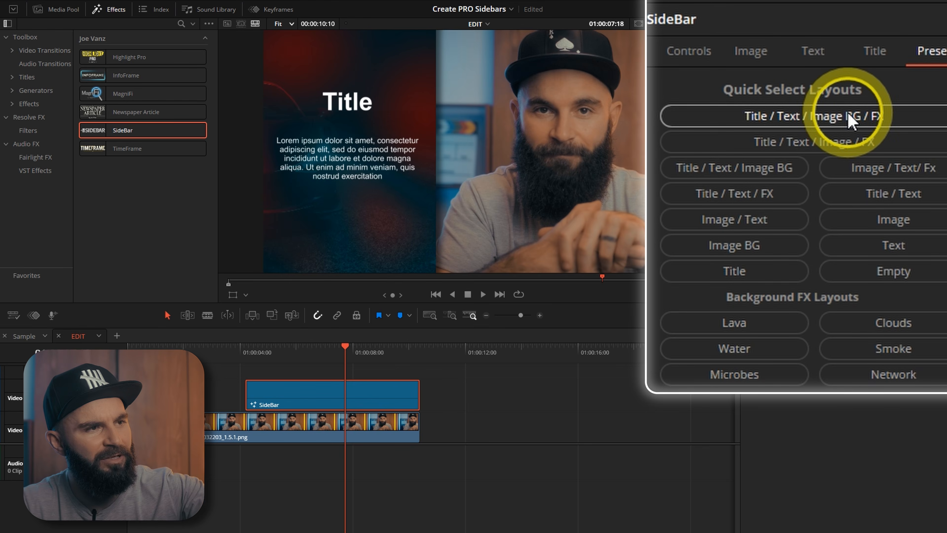
click(783, 144)
click(754, 179)
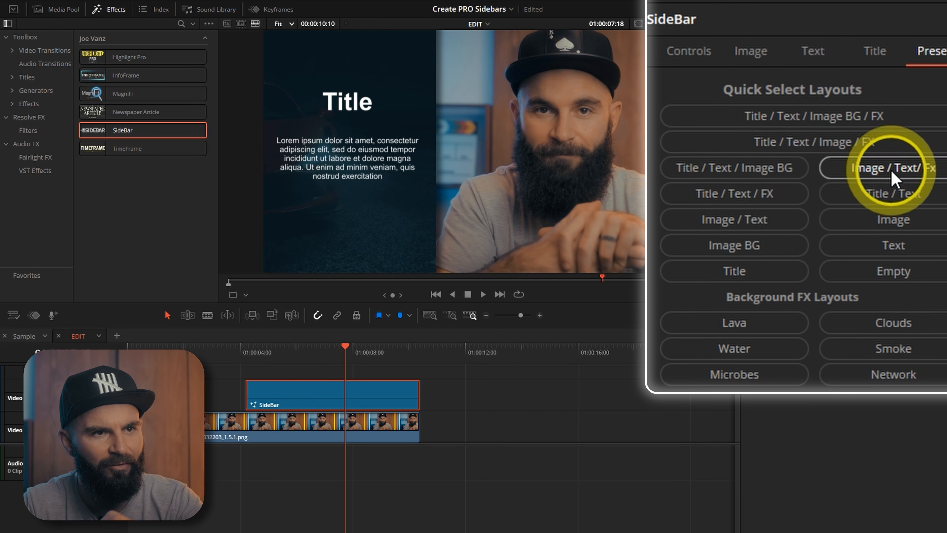
click(736, 244)
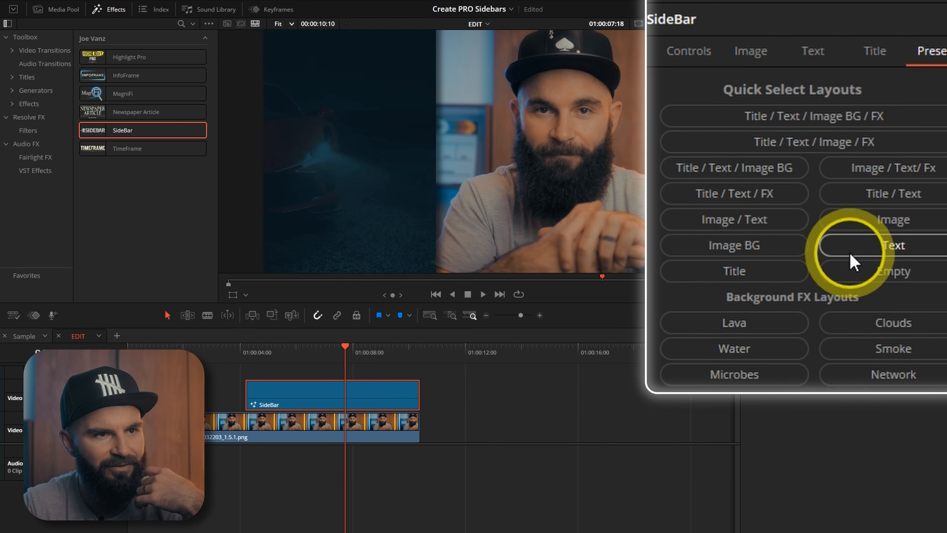
click(870, 247)
click(749, 268)
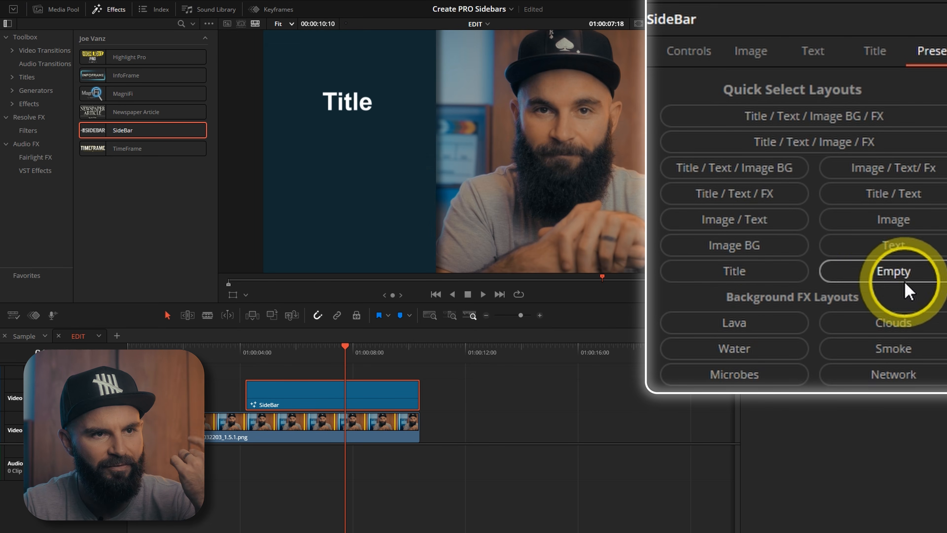
click(904, 281)
Play the sidebar animation from near the start of the SideBar clip and stop the playback
click(275, 353)
key(space)
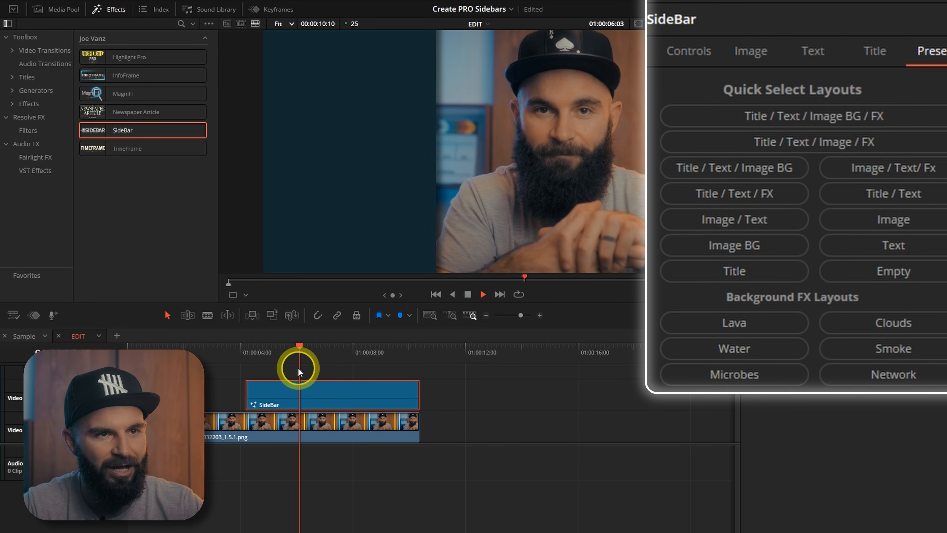
key(space)
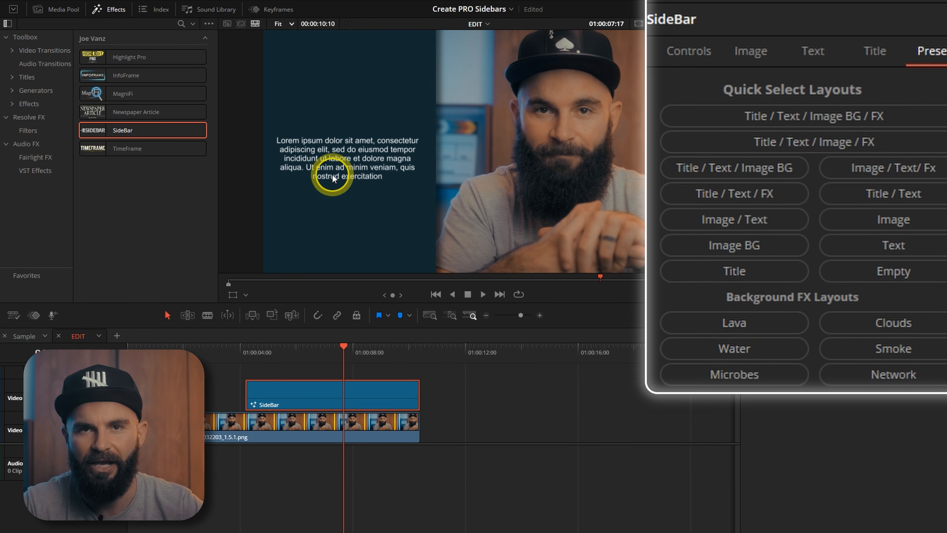
Try the Lava and Clouds background FX layouts, switch to Water and play it within the SideBar clip
click(708, 320)
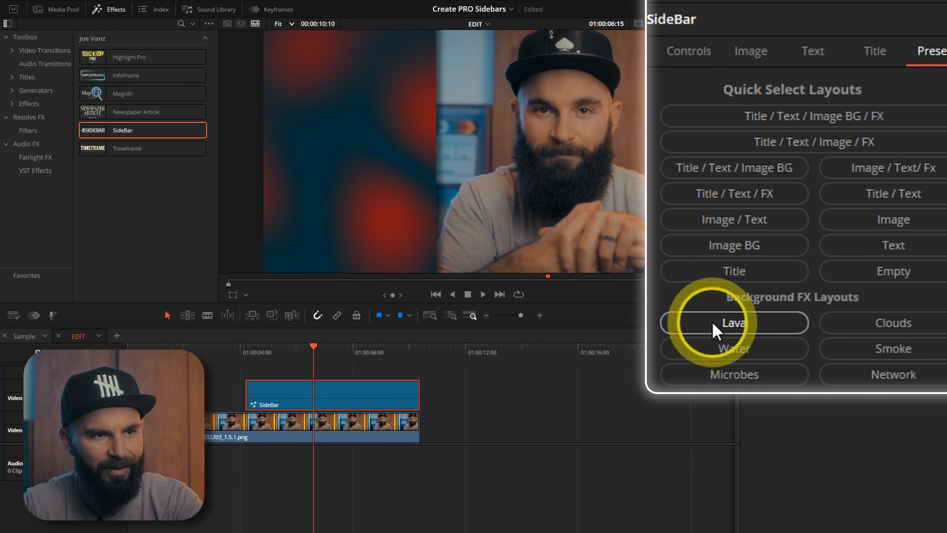
click(266, 352)
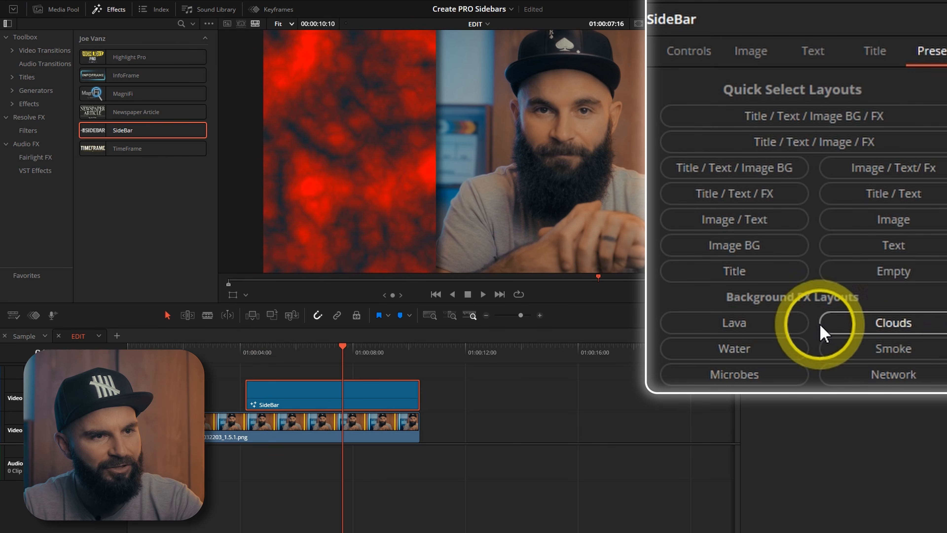
click(764, 354)
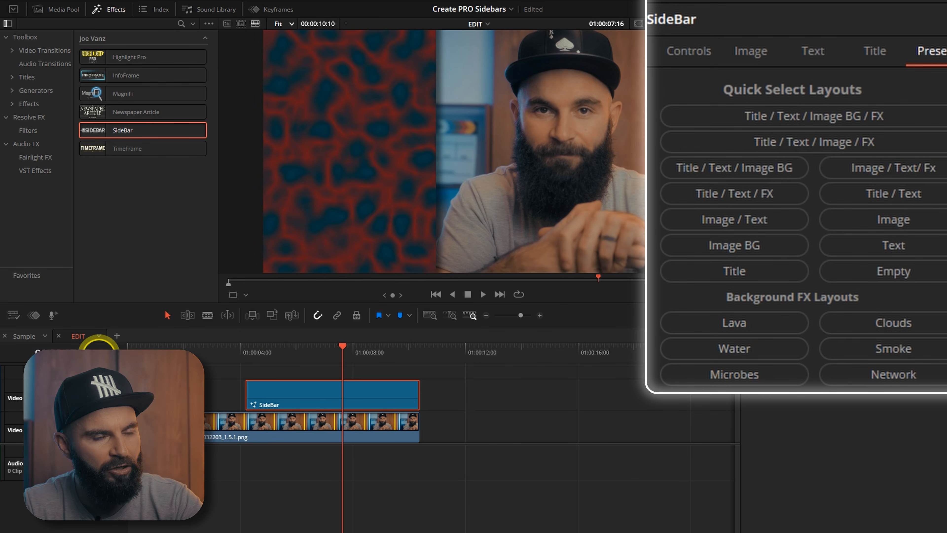
click(292, 347)
key(space)
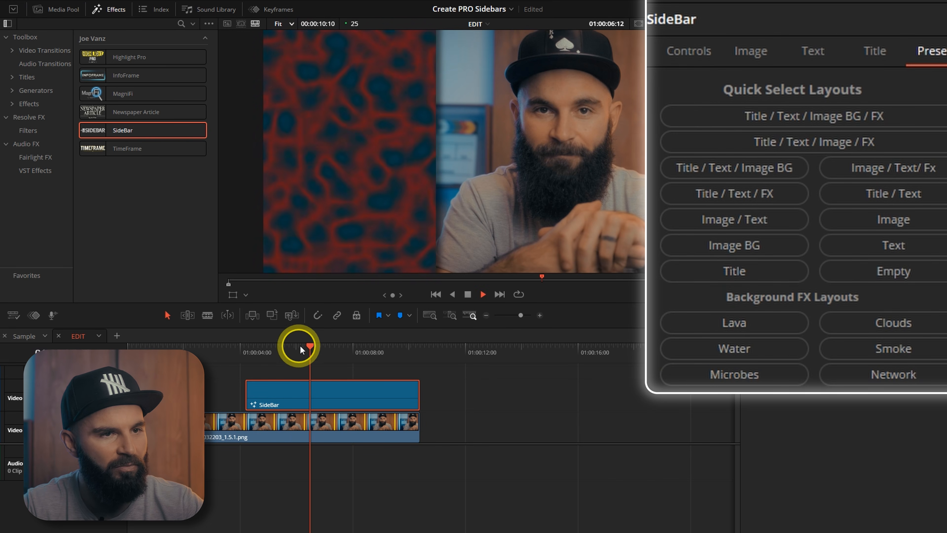